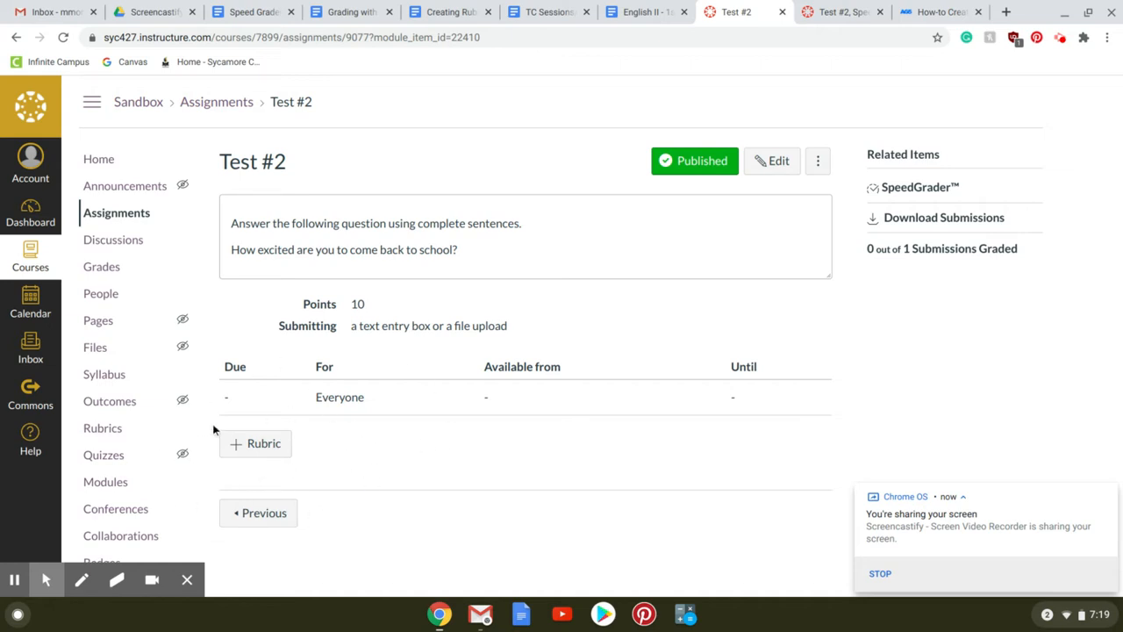
# - Start a new rubric for the Test #2 assignment
pyautogui.click(275, 444)
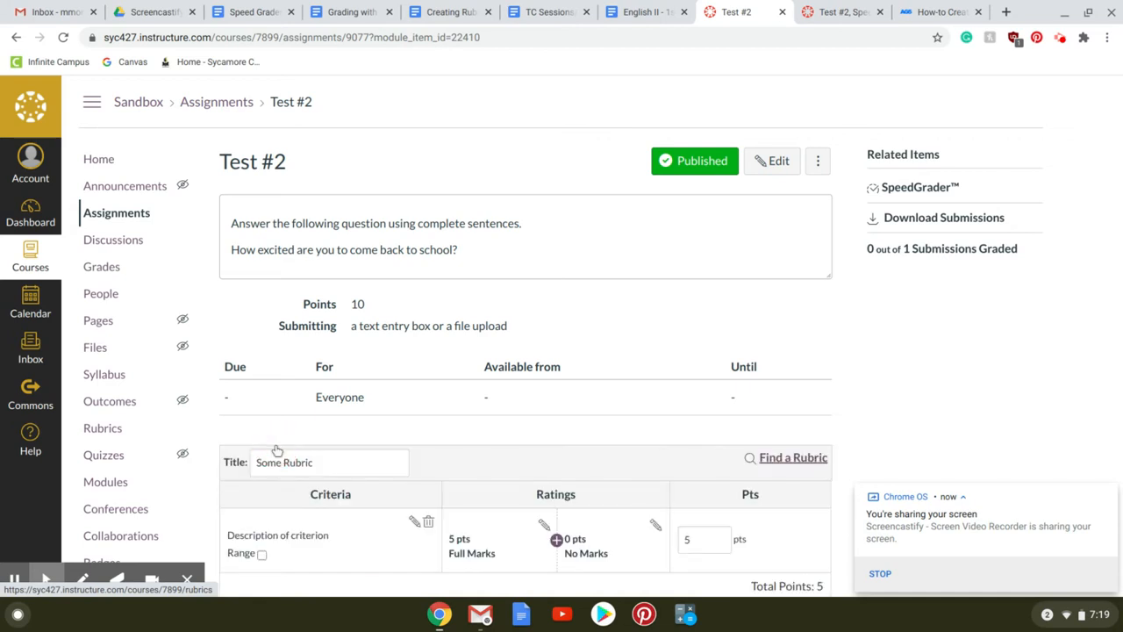
pyautogui.scroll(-1, 515, 399)
pyautogui.scroll(-3, 515, 402)
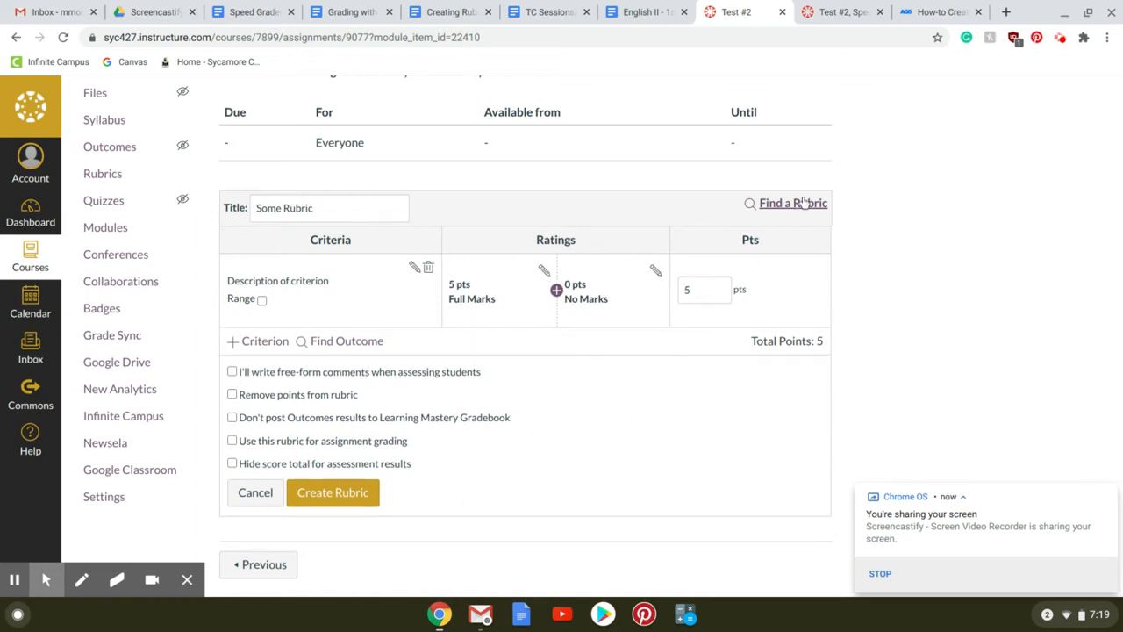
# - Review the existing Create a Video Rubric in the rubric finder, and close the finder without adopting it
pyautogui.click(804, 204)
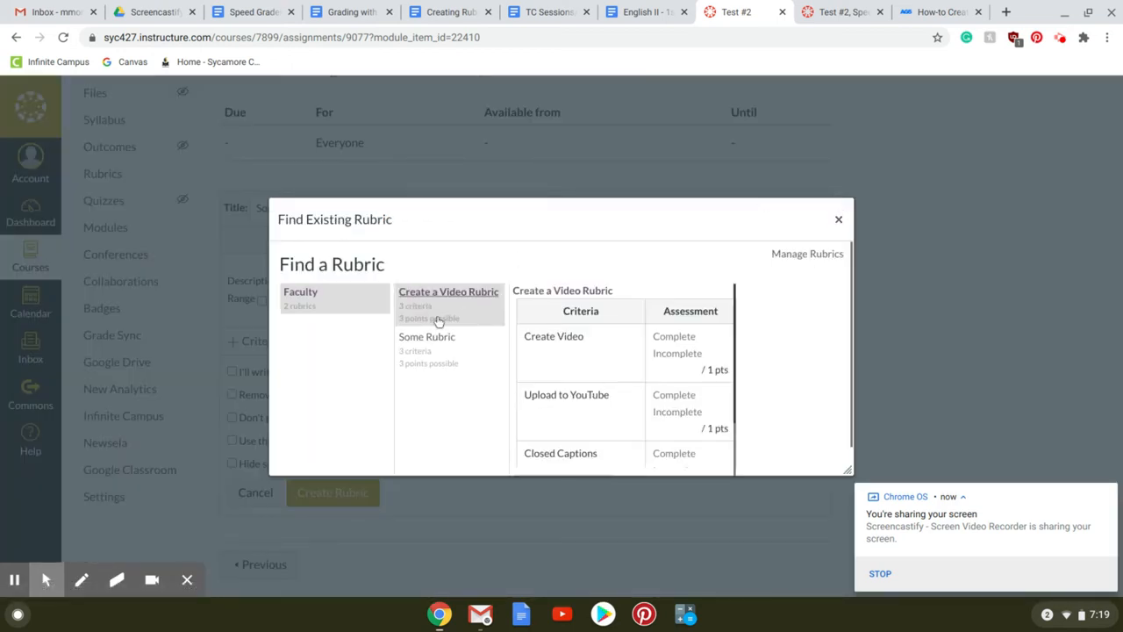
pyautogui.scroll(-5, 515, 362)
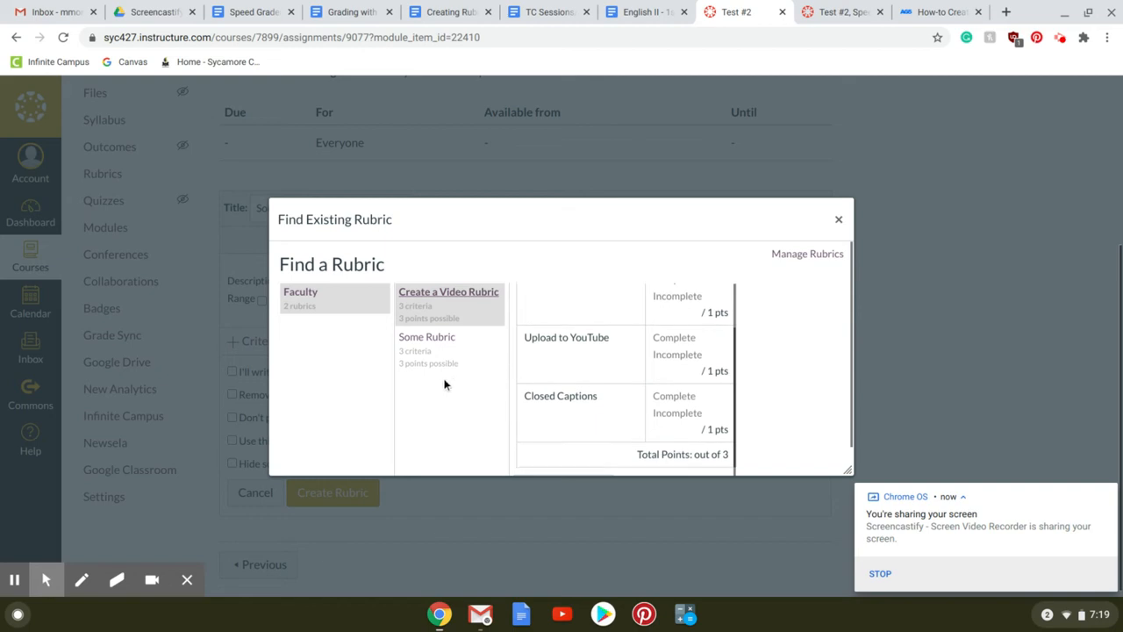
pyautogui.scroll(-1, 592, 369)
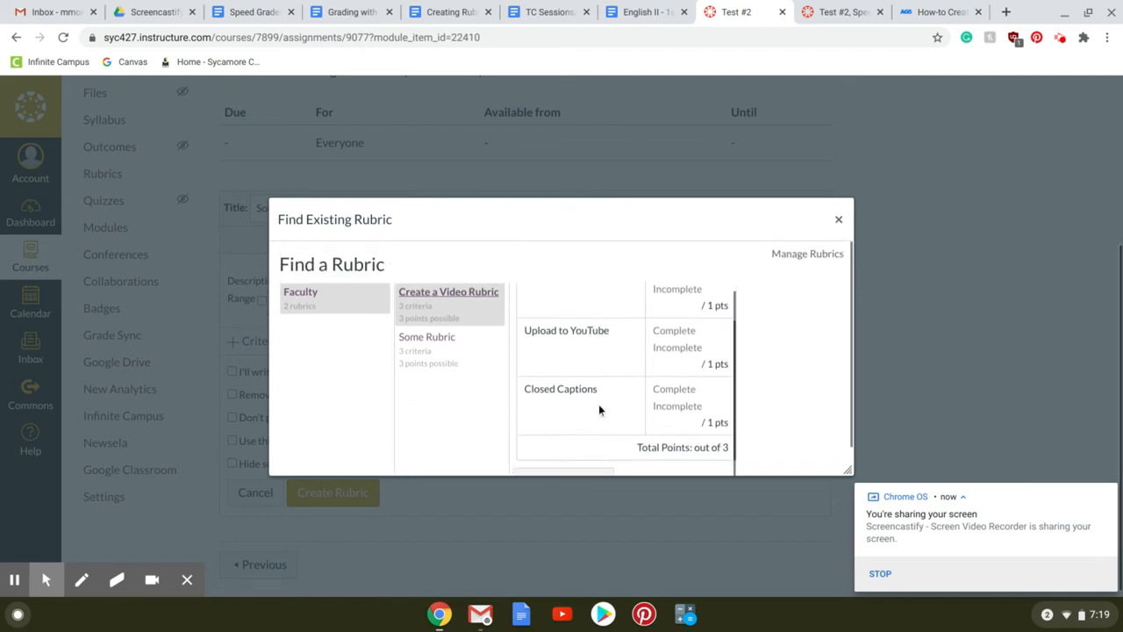
pyautogui.scroll(-2, 767, 372)
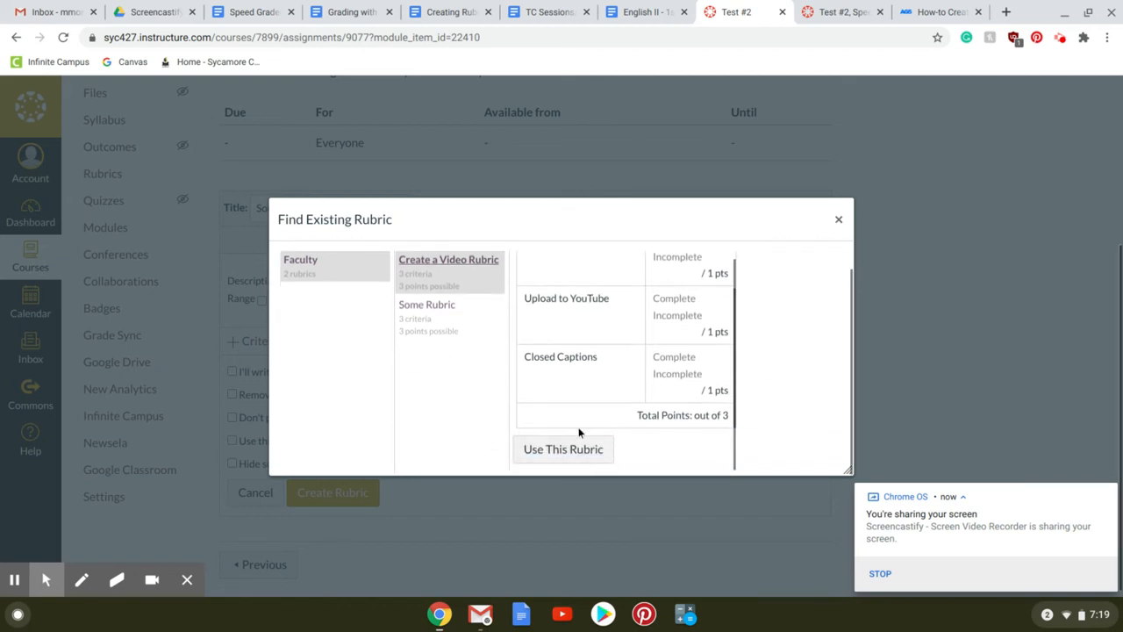
pyautogui.click(838, 221)
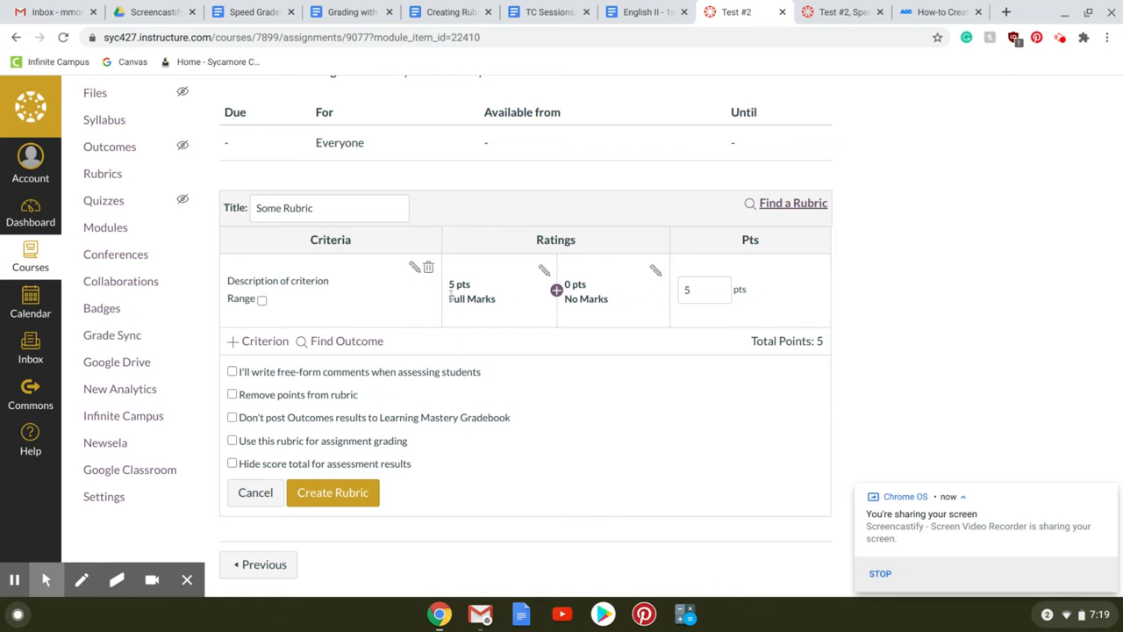
# - Title the new rubric "Test Rubric"
pyautogui.tripleClick(364, 206)
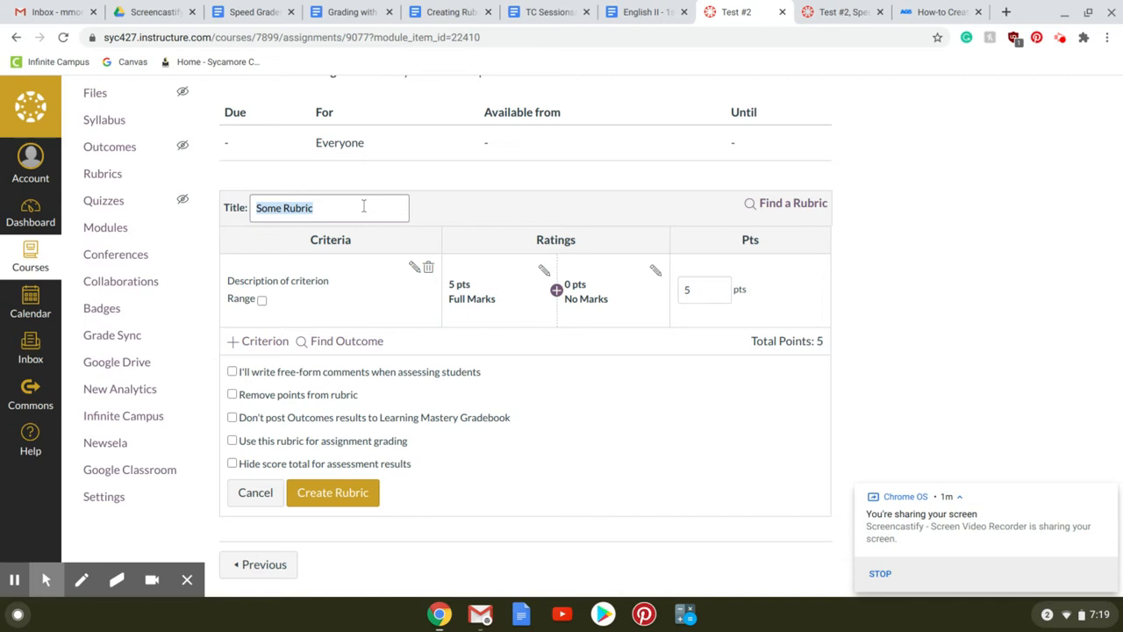
pyautogui.write('Test')
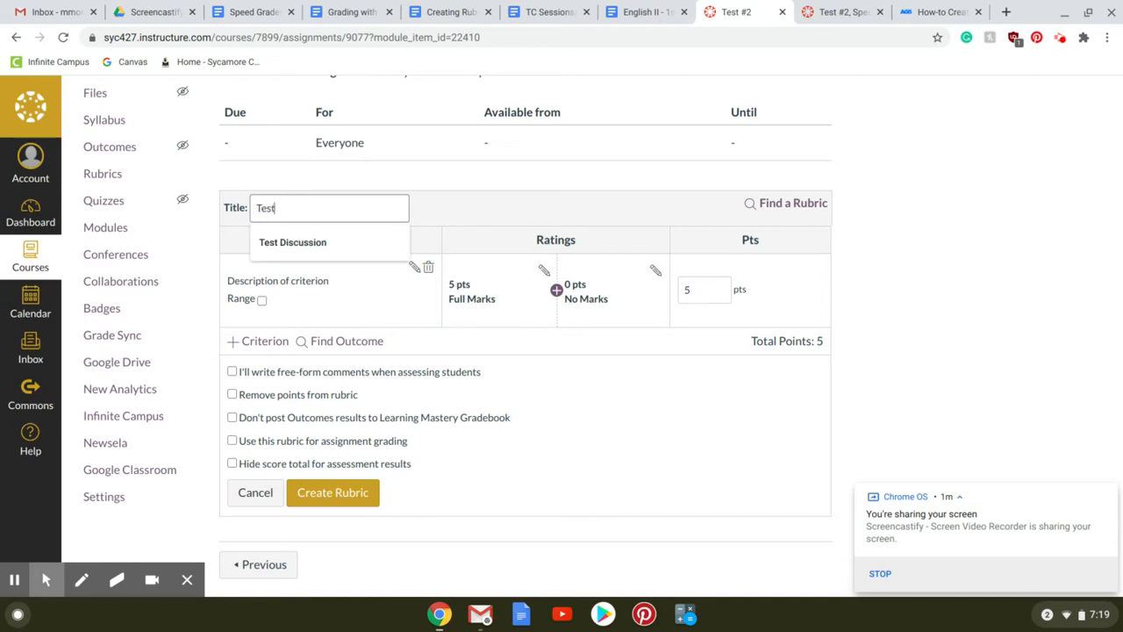
pyautogui.write(' Ru')
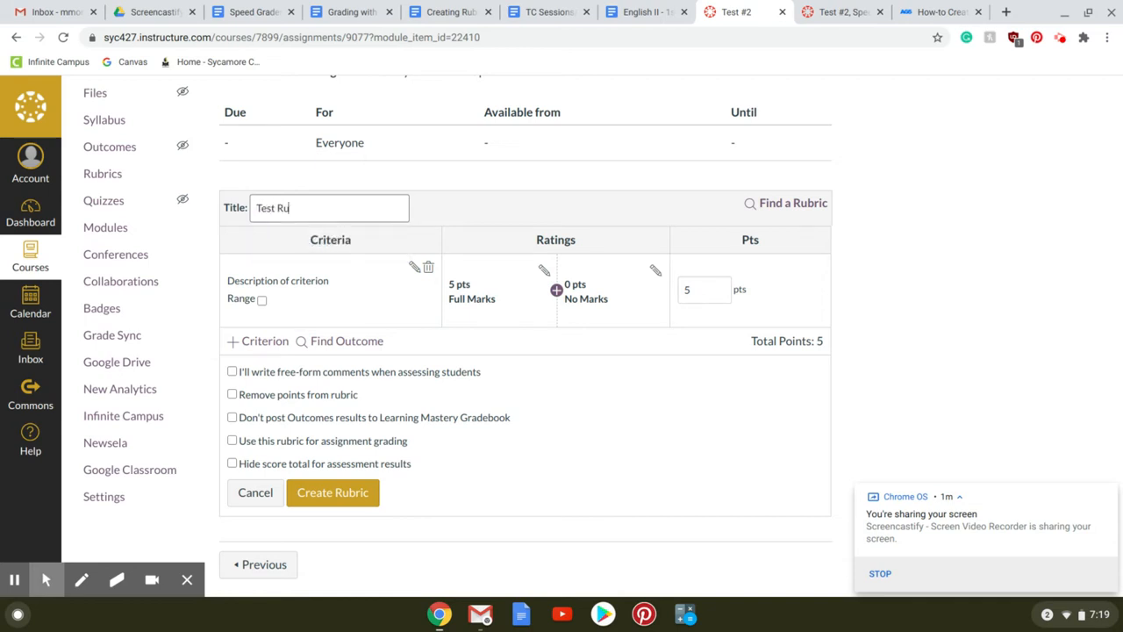
pyautogui.write('bric')
# - Try the option for writing free-form comments when assessing students, and switch it off again
pyautogui.scroll(-1, 917, 254)
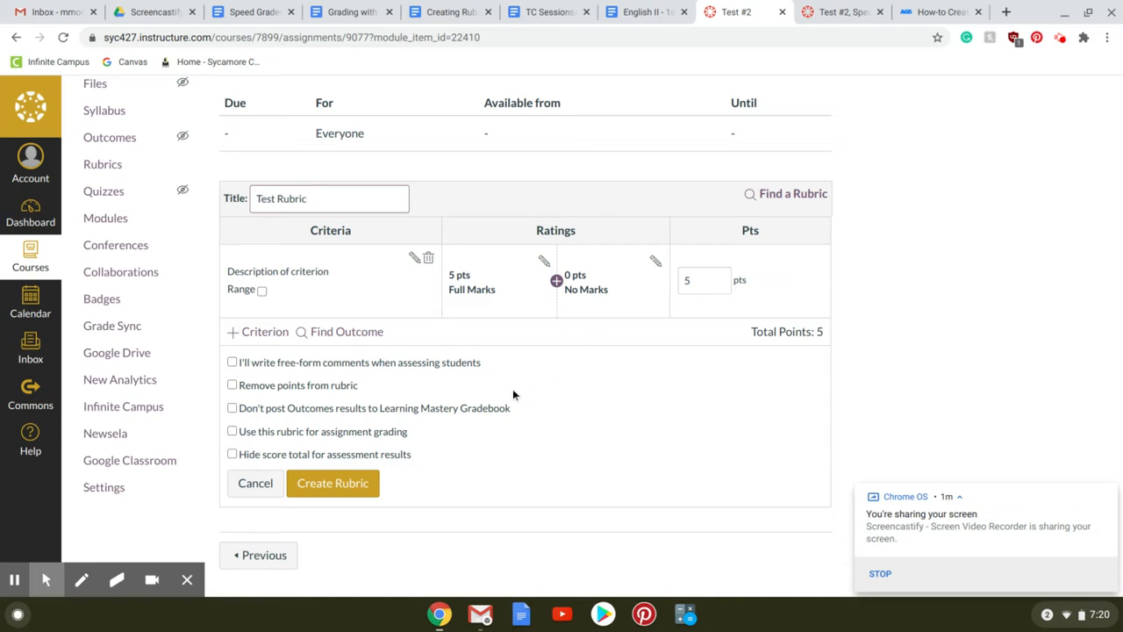
pyautogui.click(232, 362)
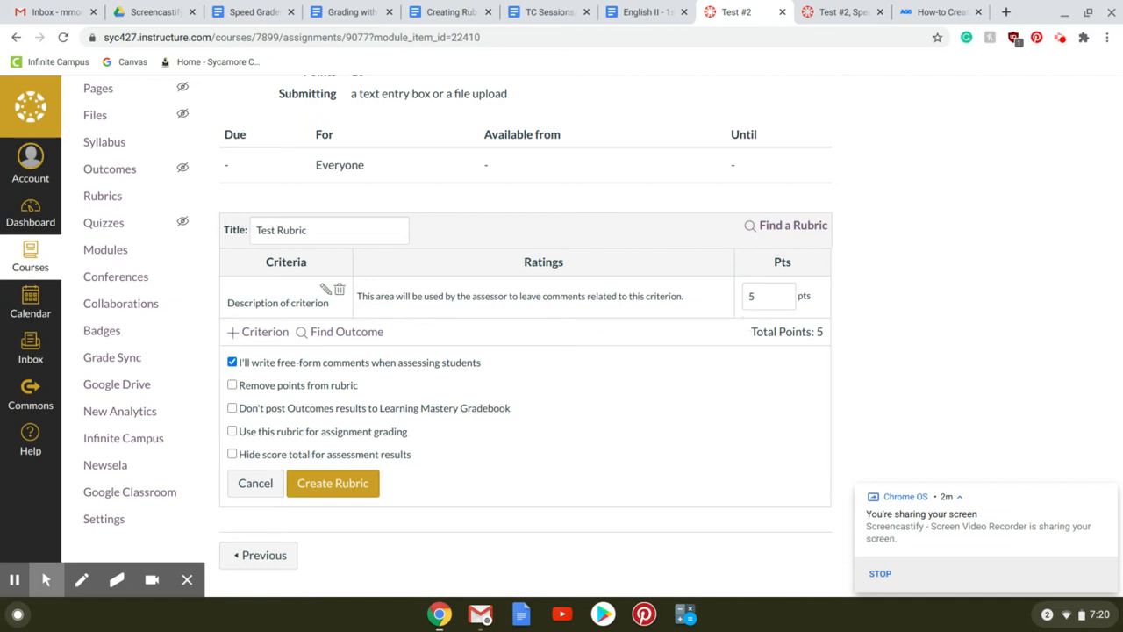
pyautogui.click(231, 363)
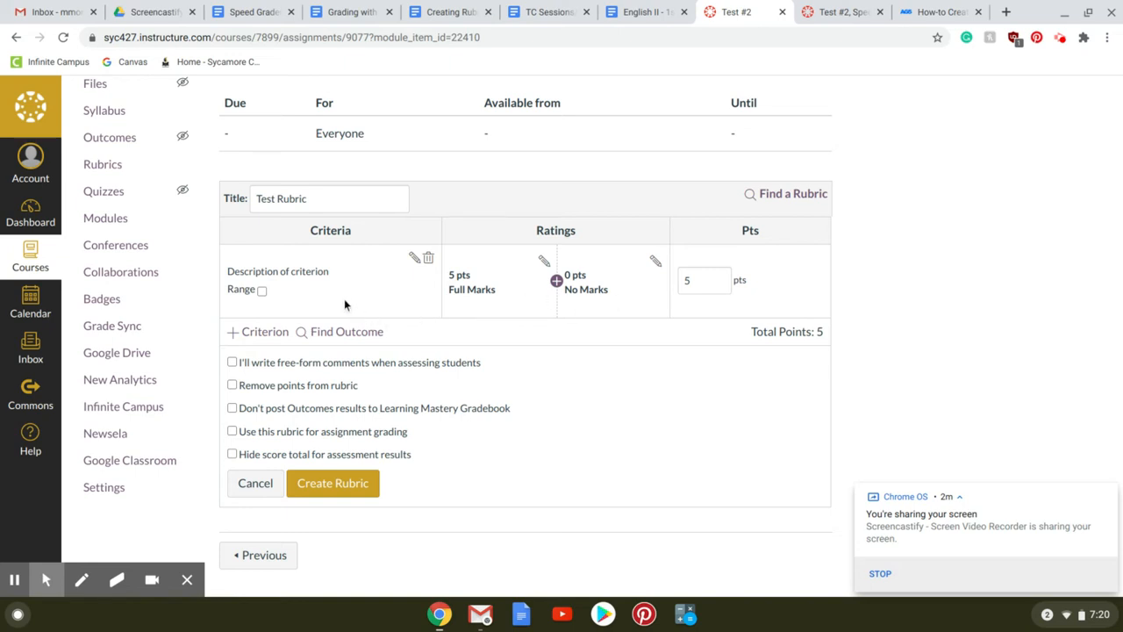
# - Replace the default criterion's description with "Introduction"
pyautogui.click(415, 258)
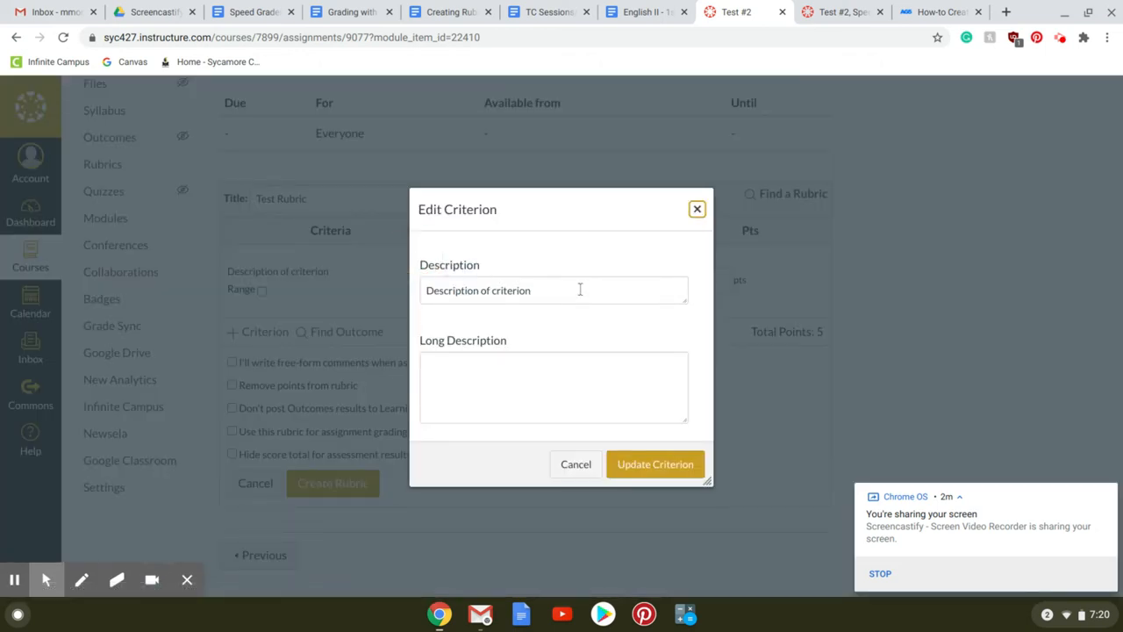
pyautogui.tripleClick(447, 295)
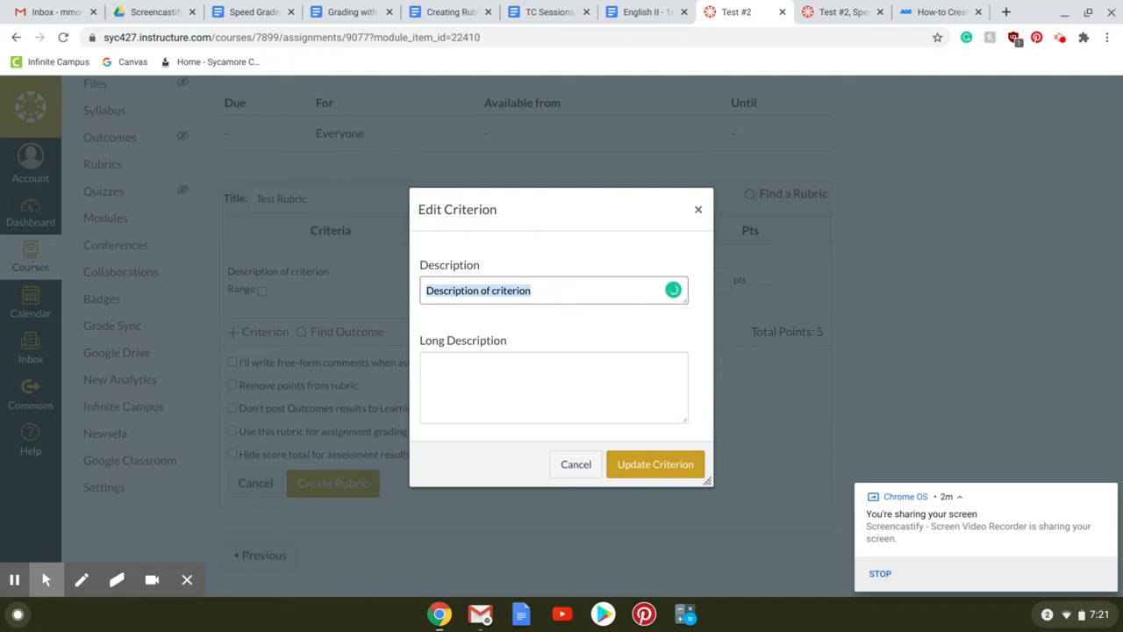
pyautogui.write('Introd')
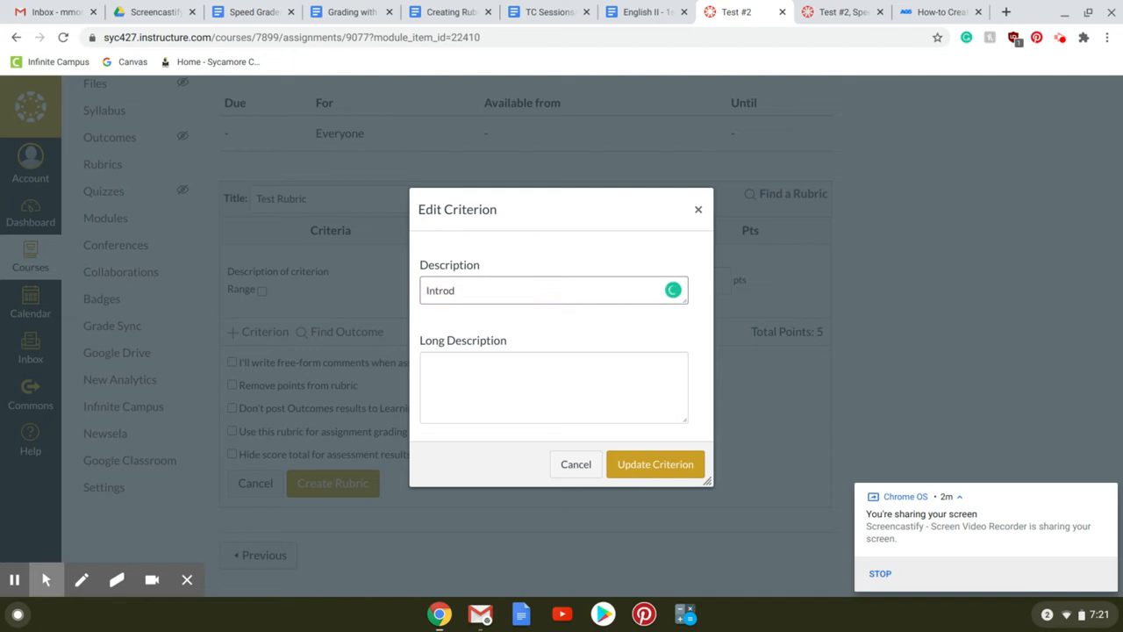
pyautogui.write('uction')
# - Give the Introduction criterion a two-line long description, "-Attention Grabber" and "-Claim sentence", and save the criterion
pyautogui.click(428, 365)
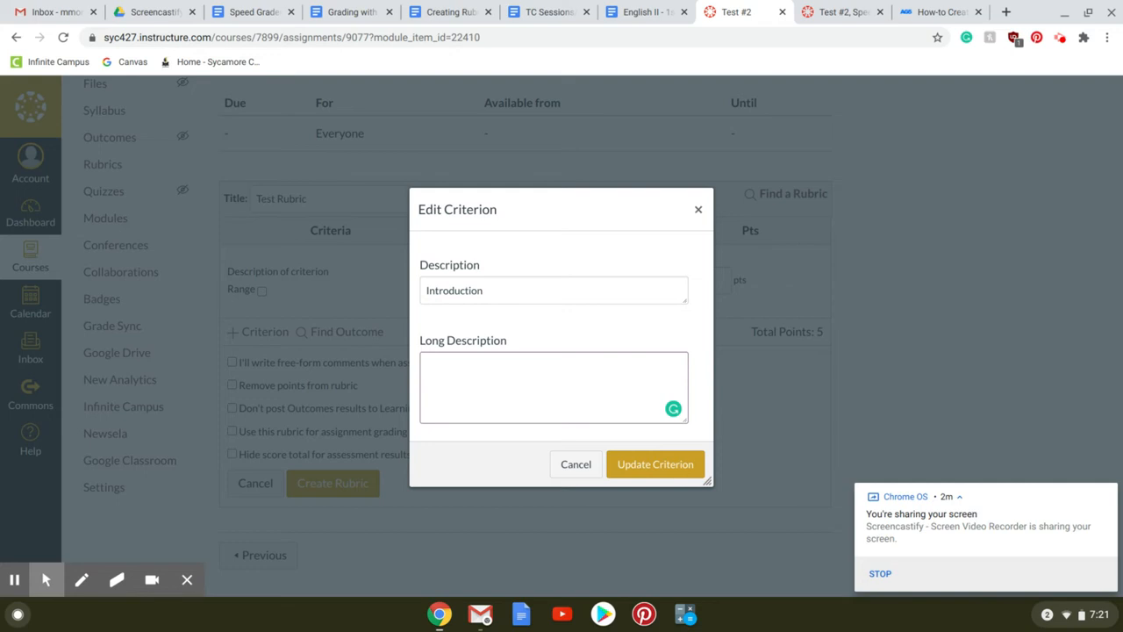
pyautogui.write('-Ate')
pyautogui.press('BackSpace')
pyautogui.write('tention Grabber')
pyautogui.press('Return')
pyautogui.write('-Claim')
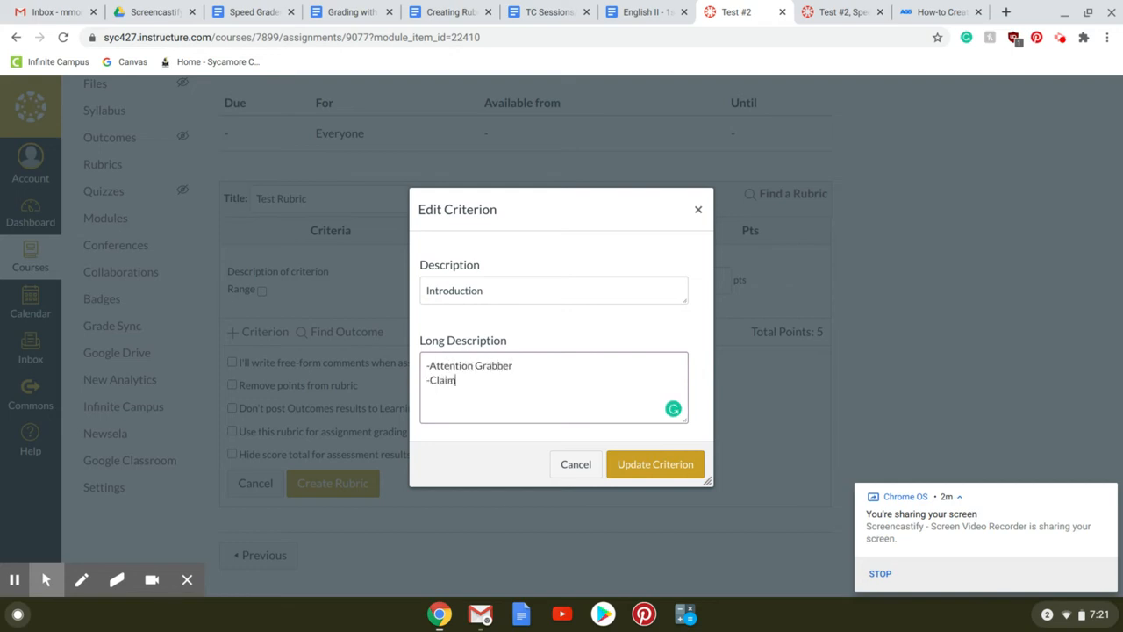
pyautogui.write(' sentence')
pyautogui.click(656, 468)
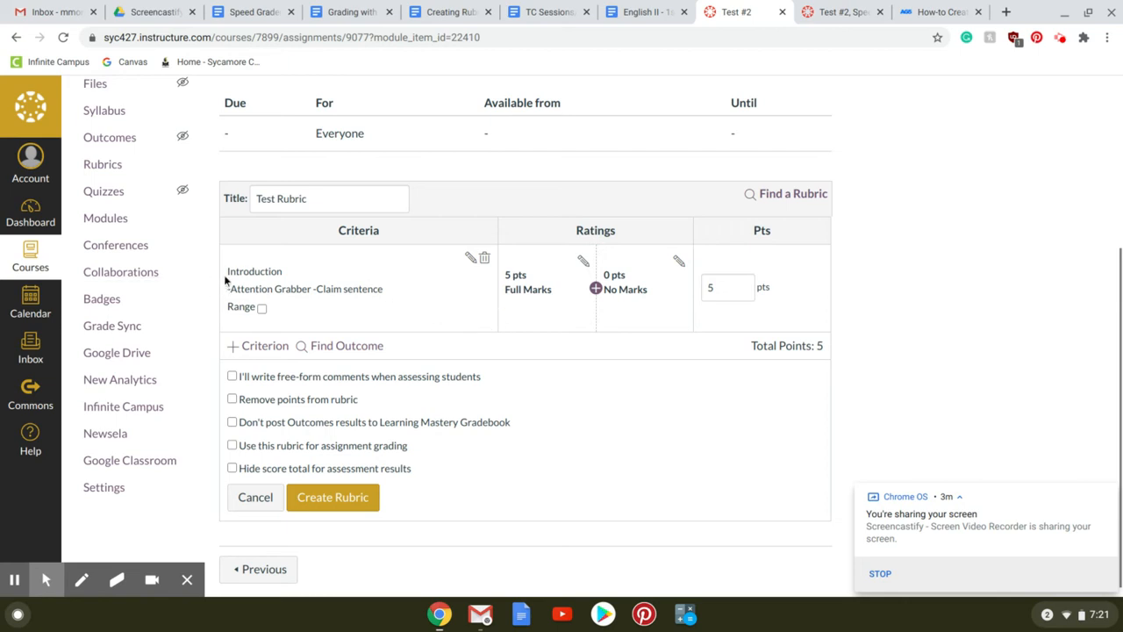
pyautogui.moveTo(225, 271); pyautogui.dragTo(294, 268)
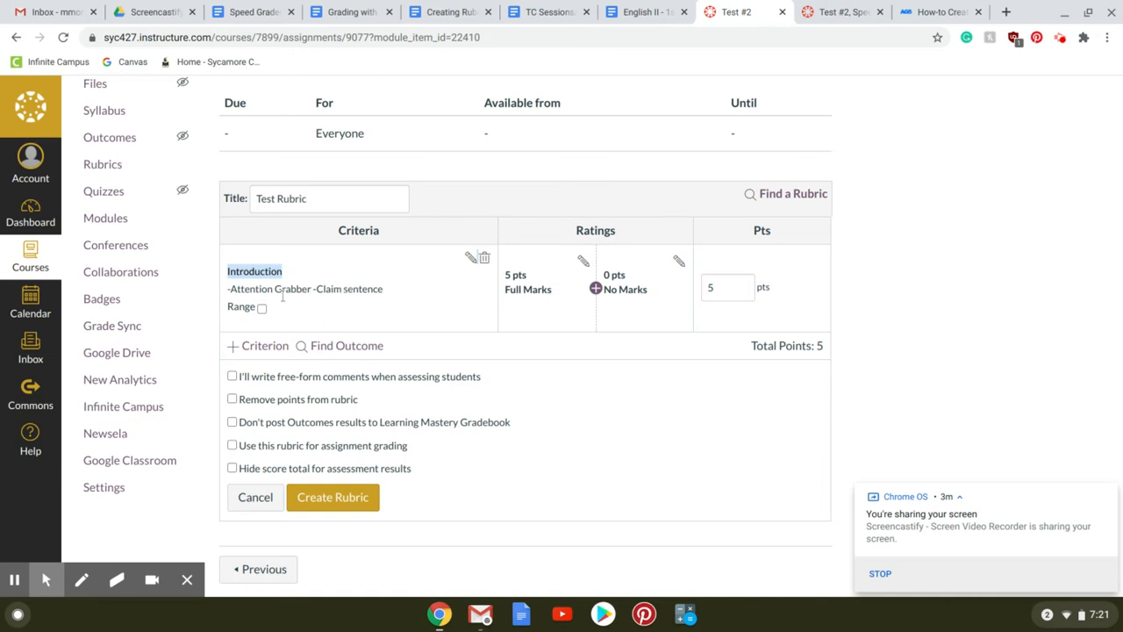
pyautogui.click(405, 298)
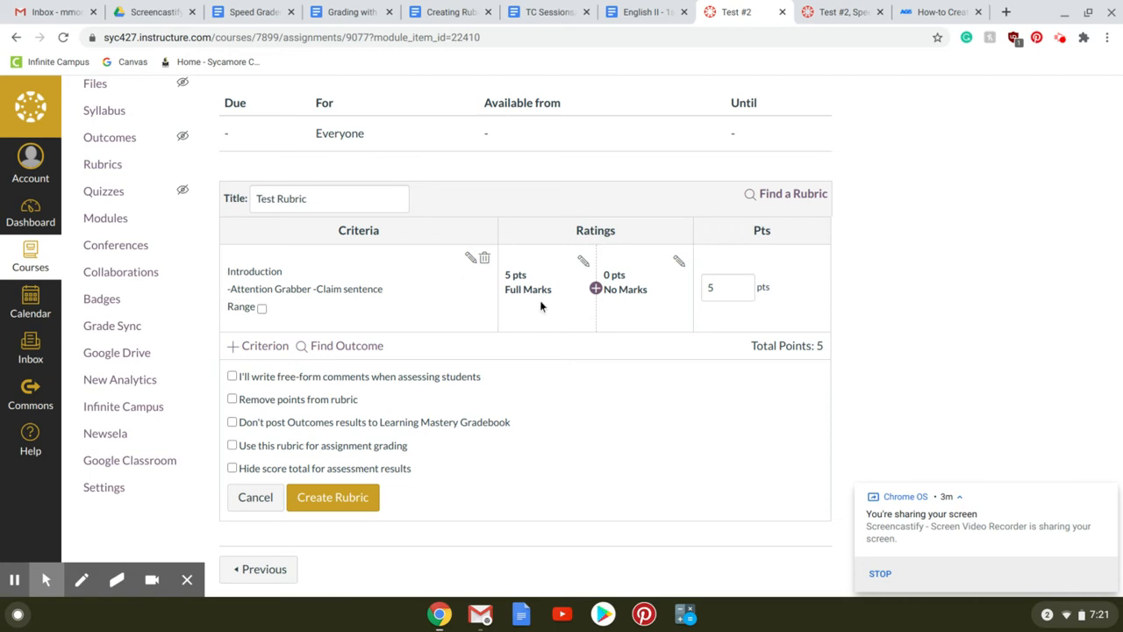
pyautogui.click(596, 289)
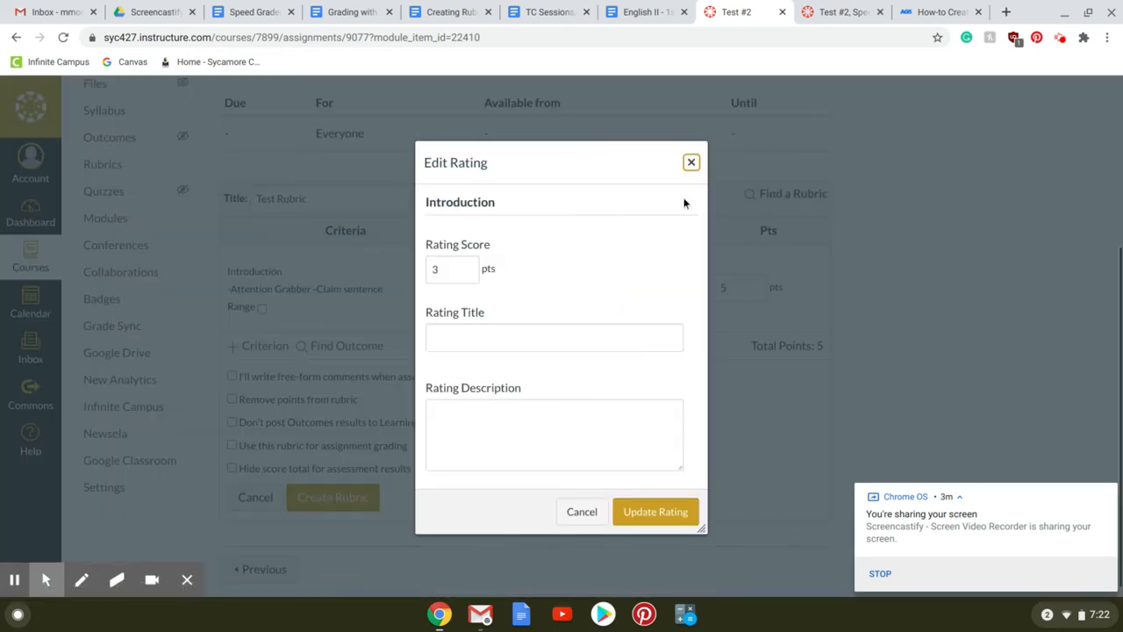
pyautogui.click(691, 162)
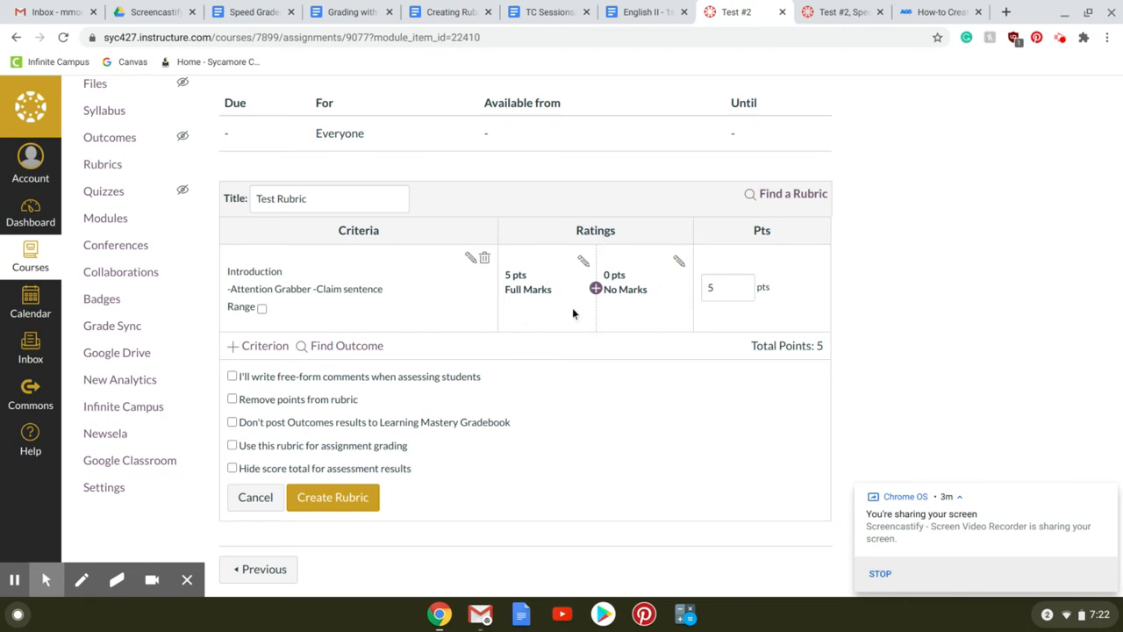
# - Change the Introduction criterion's Full Marks rating to 3 points, titled "Exceeds", with the description "Student exceeds expectations"
pyautogui.click(584, 264)
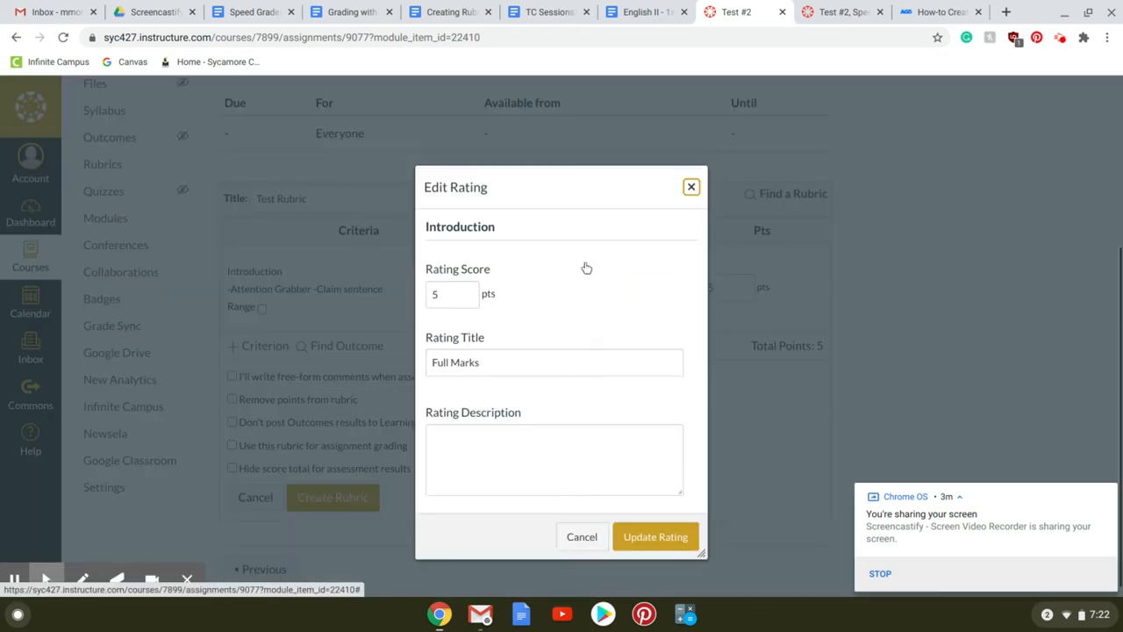
pyautogui.click(476, 298)
pyautogui.press('BackSpace')
pyautogui.write('3')
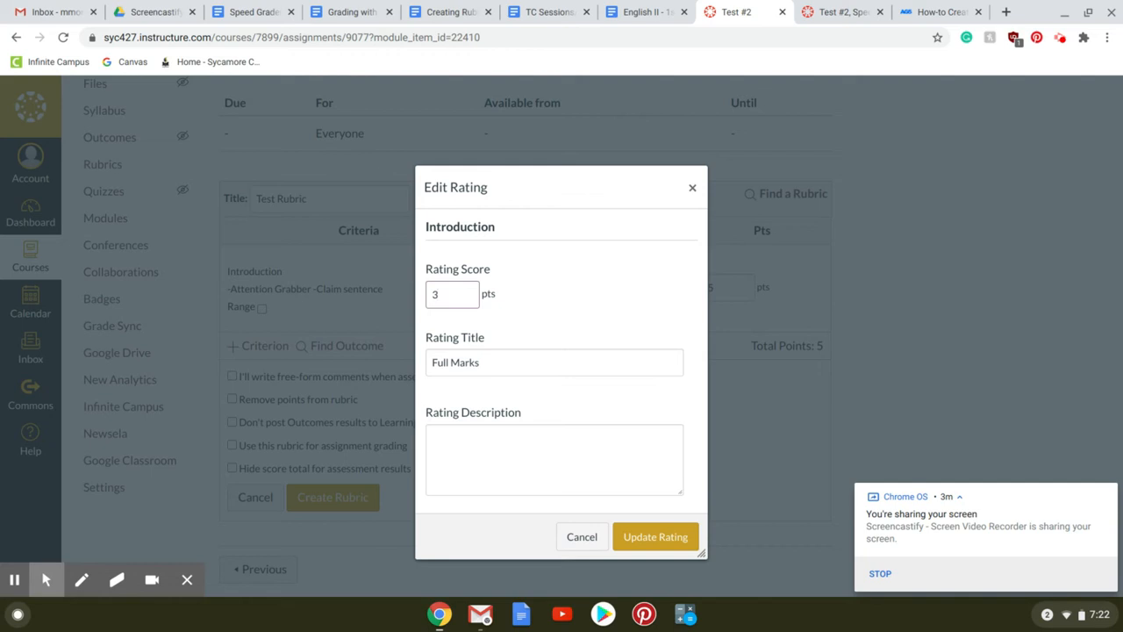
pyautogui.press('Tab')
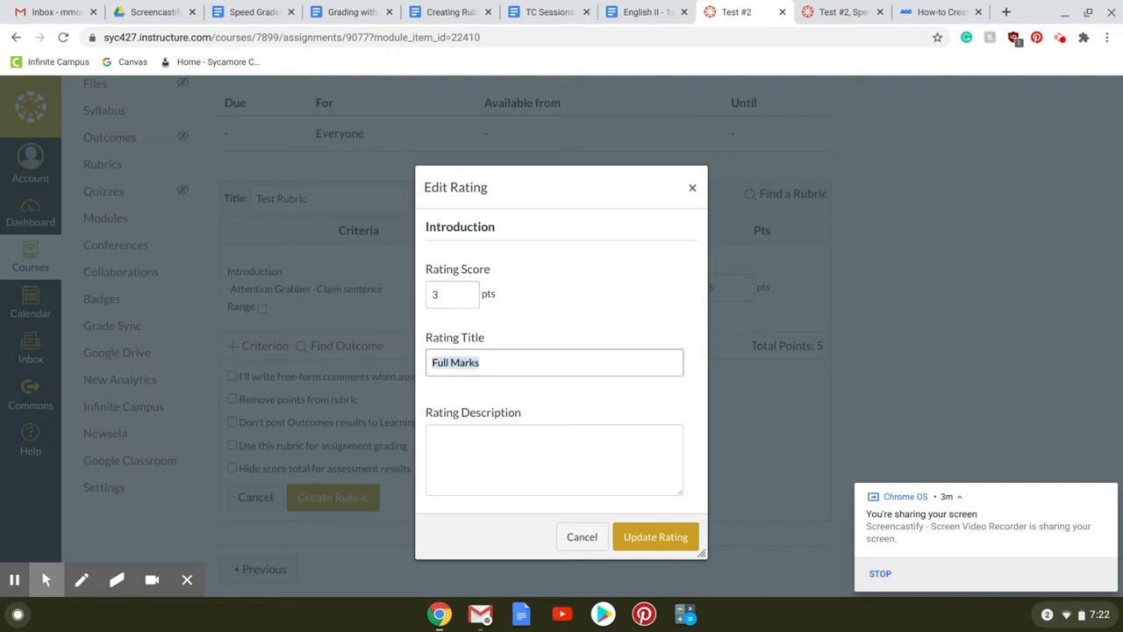
pyautogui.write('Exceeds')
pyautogui.press('Tab')
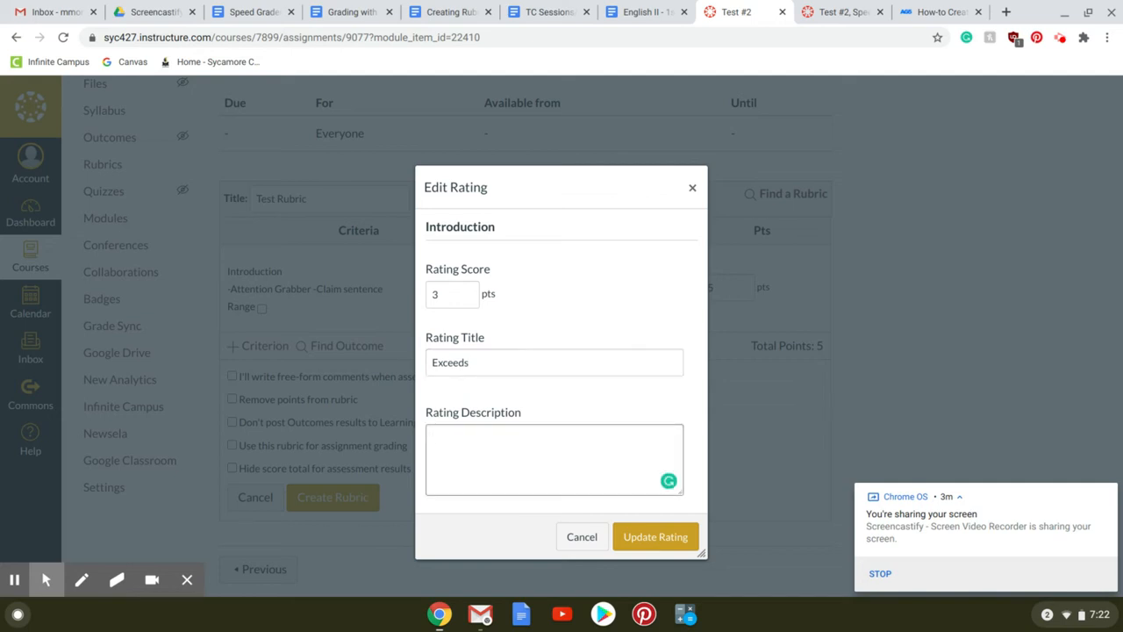
pyautogui.write('Student exceeds expectations')
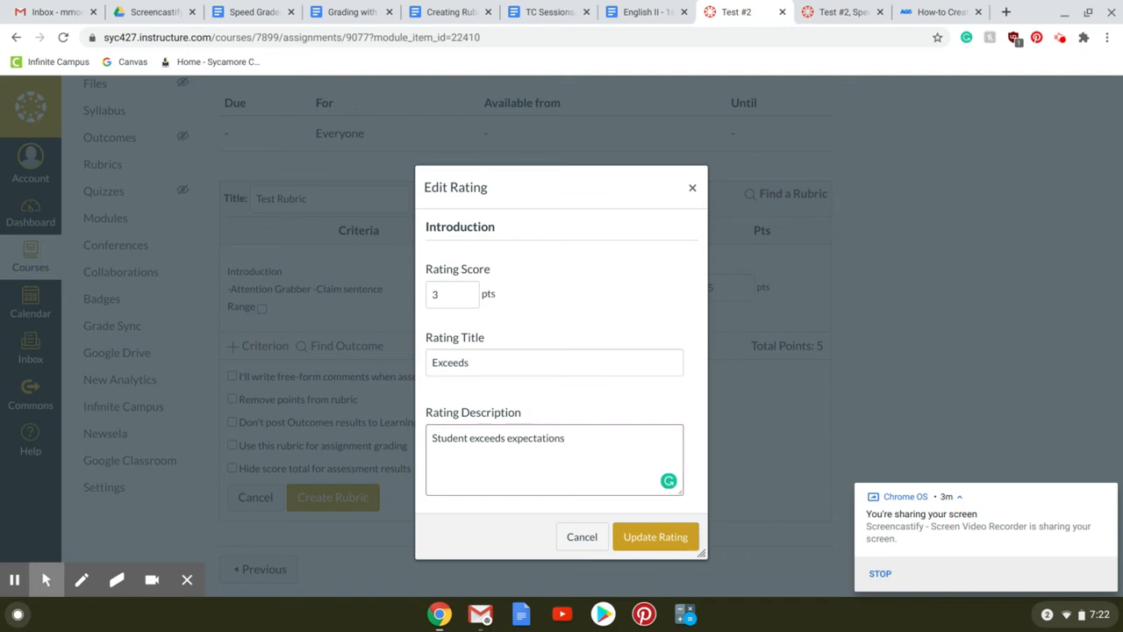
pyautogui.scroll(1, 404, 549)
pyautogui.click(635, 534)
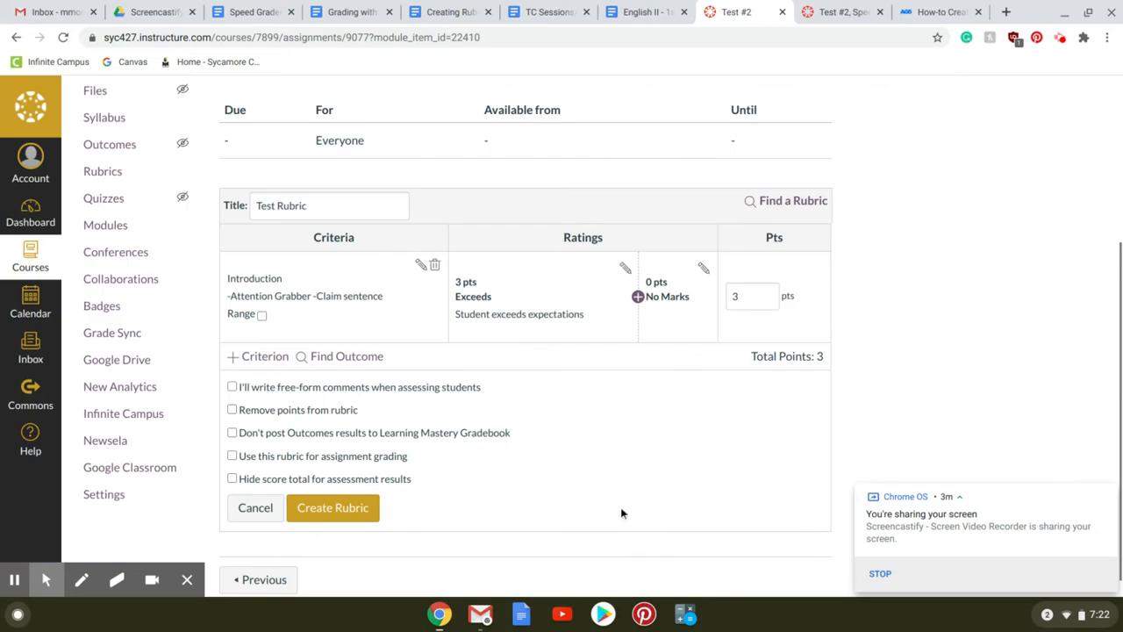
# - Add a 2-point rating titled "Meets" between Exceeds and No Marks, with the description "Student meets expectations"
pyautogui.click(638, 299)
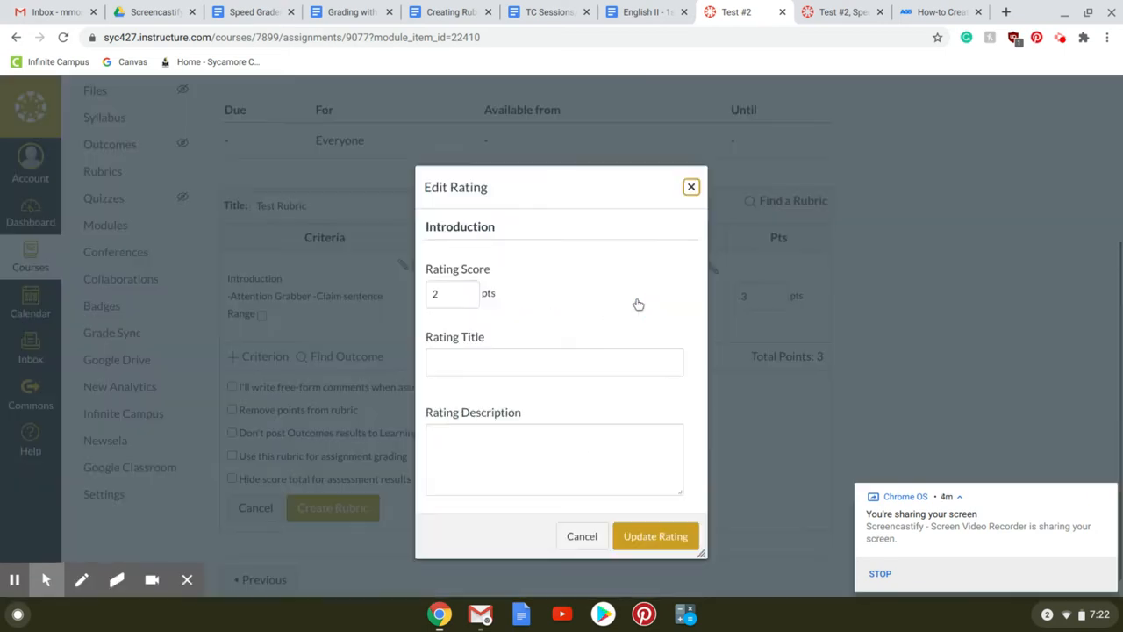
pyautogui.click(475, 298)
pyautogui.press('BackSpace')
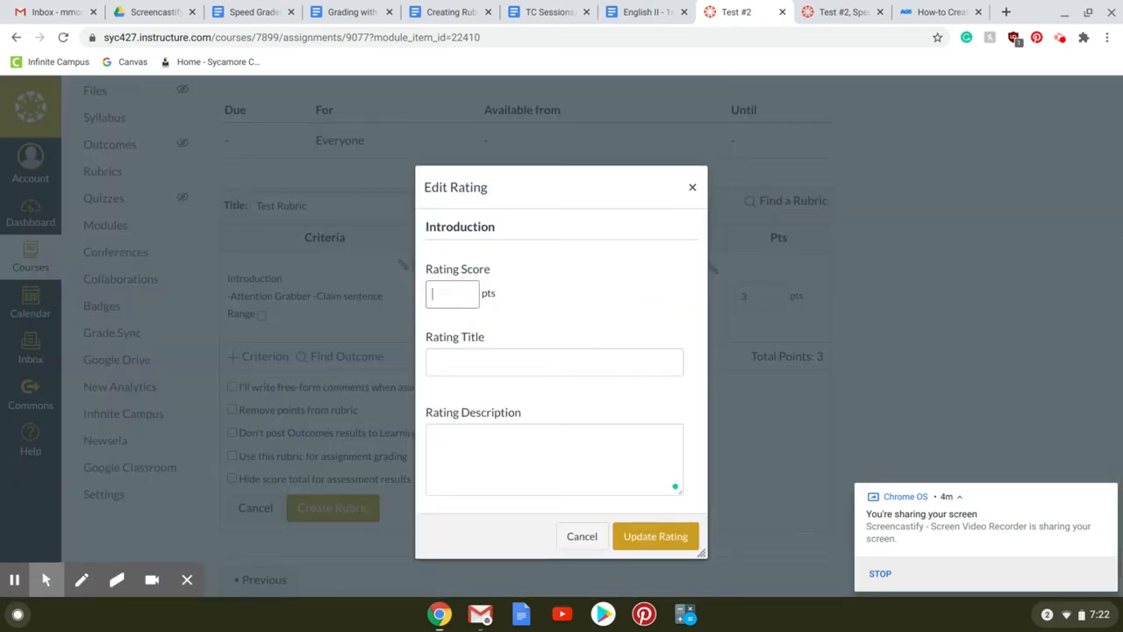
pyautogui.write('2')
pyautogui.press('Tab')
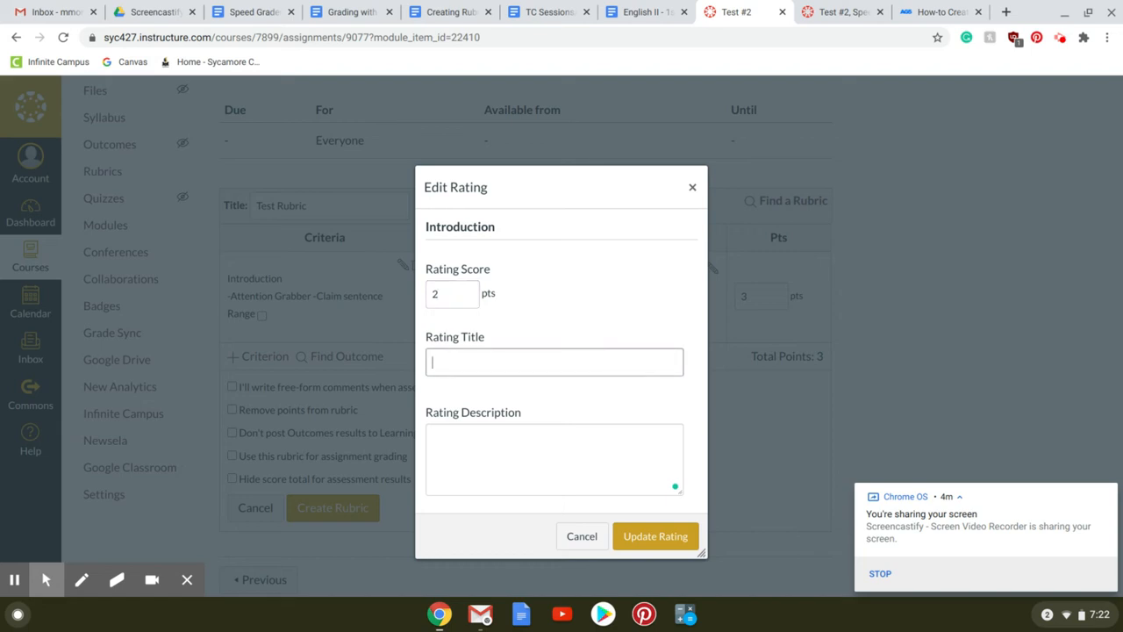
pyautogui.write('Meets')
pyautogui.press('Tab')
pyautogui.write('S')
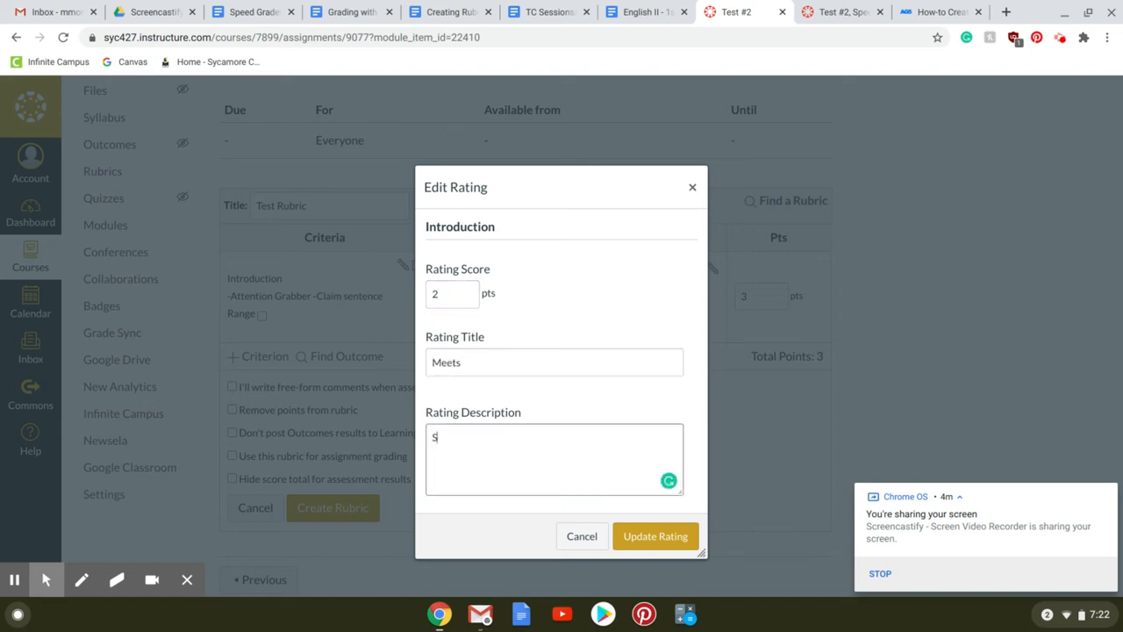
pyautogui.write('tudent meets expectations')
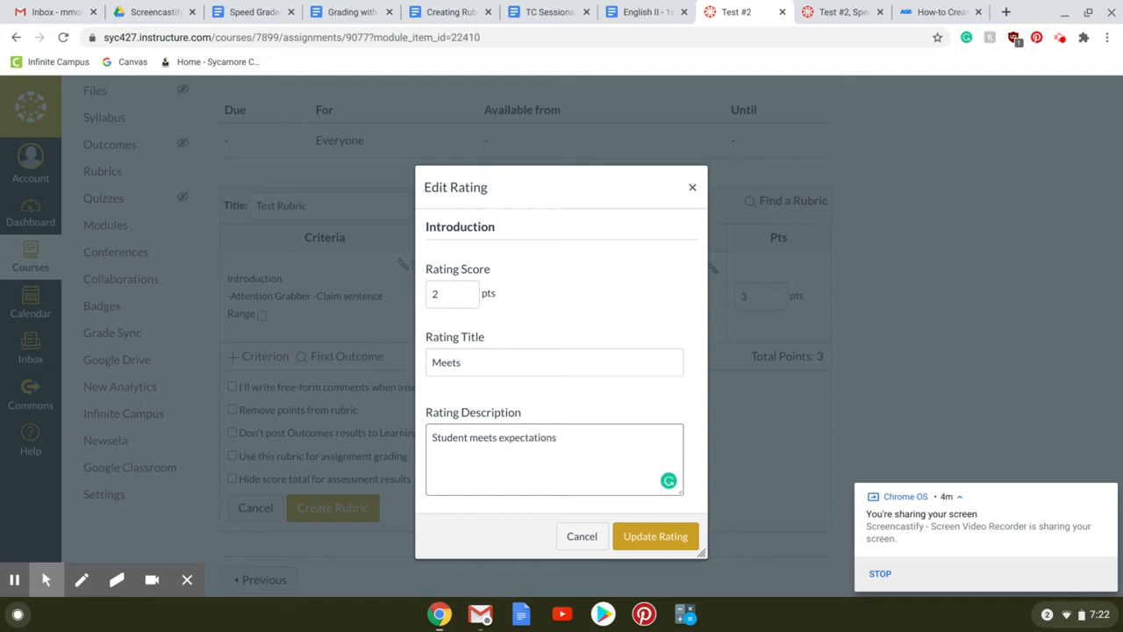
pyautogui.click(670, 534)
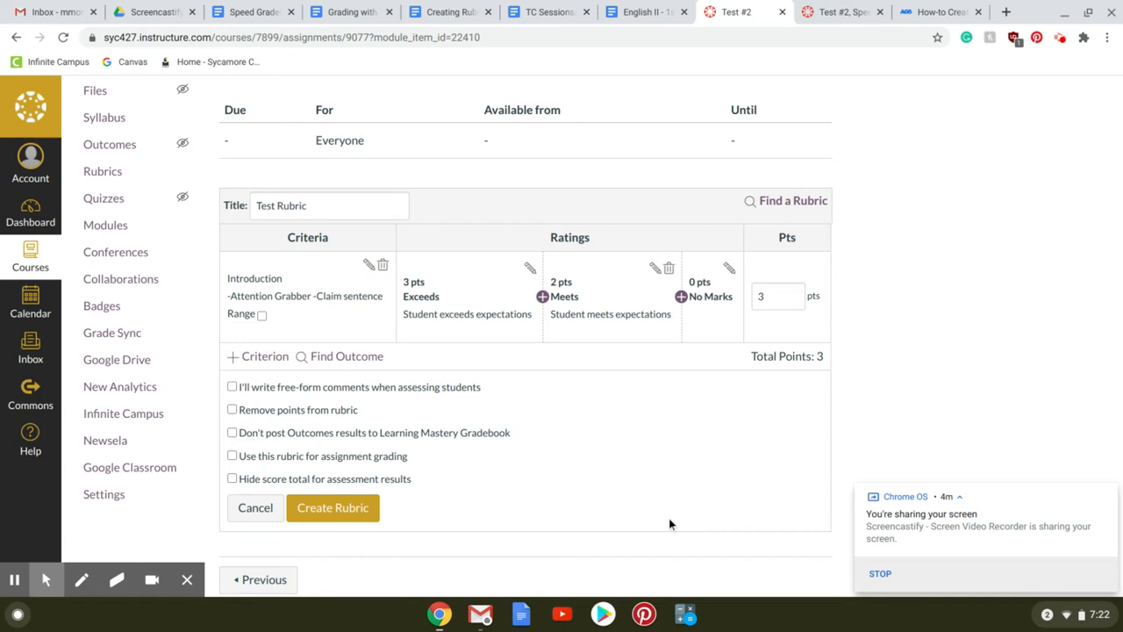
# - Add a 1-point rating titled "Developing" between Meets and No Marks, with the description "Student is approaching expectations"
pyautogui.click(681, 297)
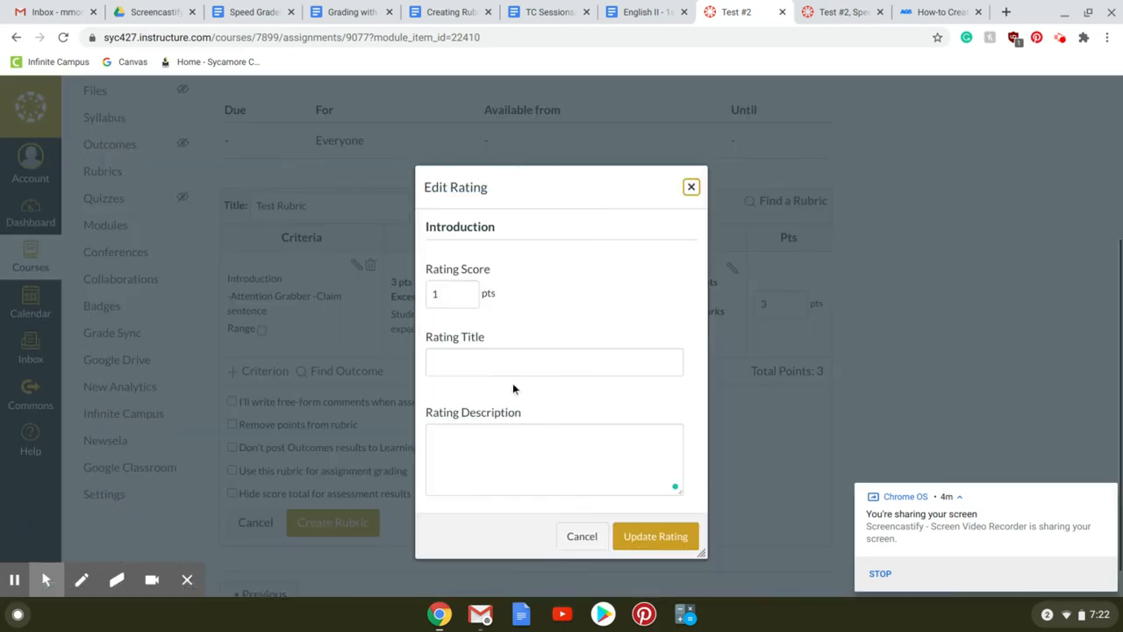
pyautogui.click(509, 367)
pyautogui.write('Developon')
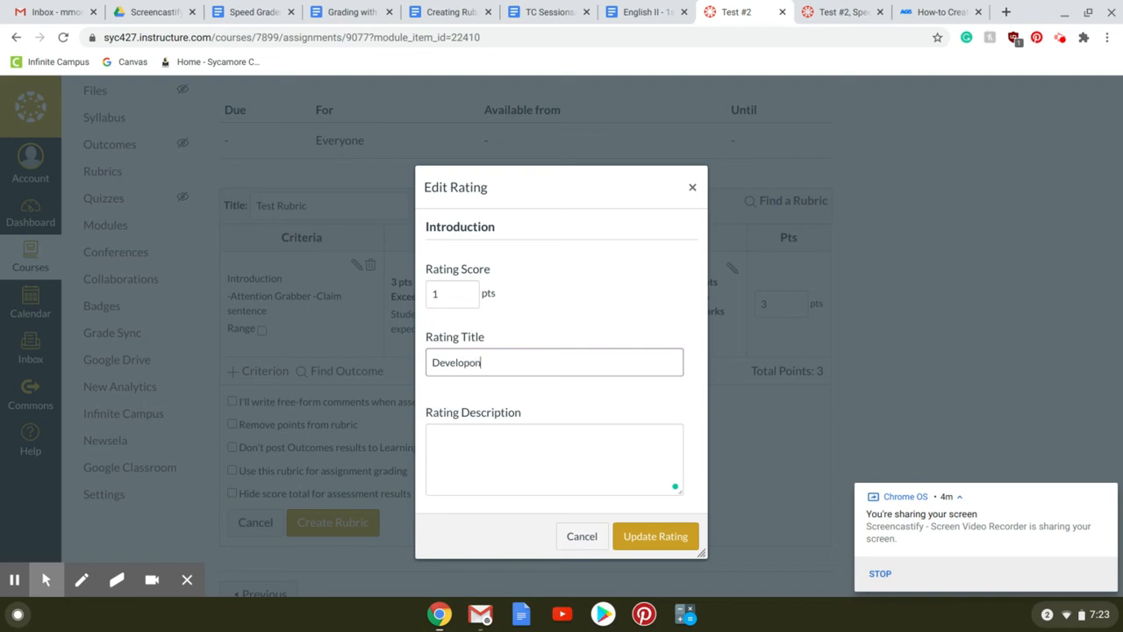
pyautogui.press('BackSpace')
pyautogui.write('ng')
pyautogui.press('Tab')
pyautogui.write('St')
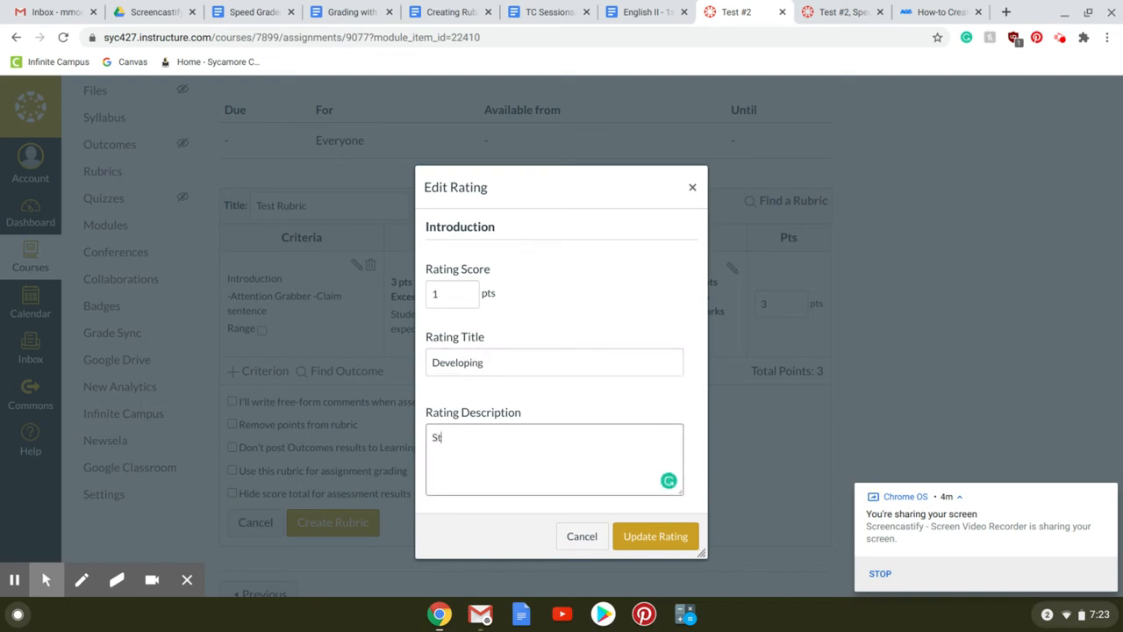
pyautogui.write('udent is approaching')
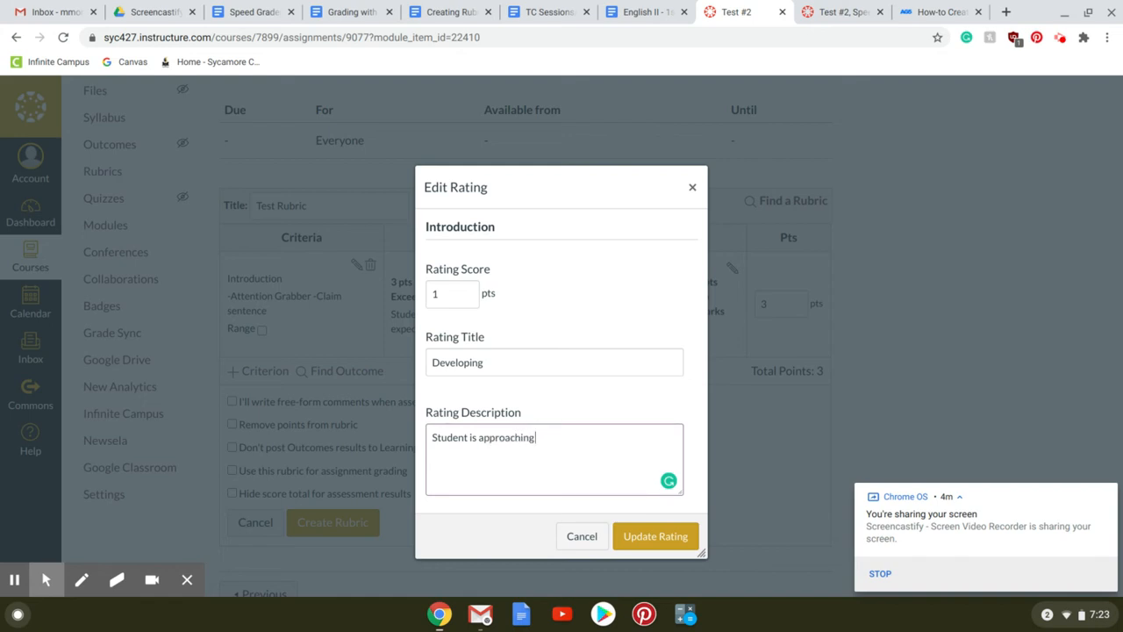
pyautogui.write(' expectations')
pyautogui.click(652, 536)
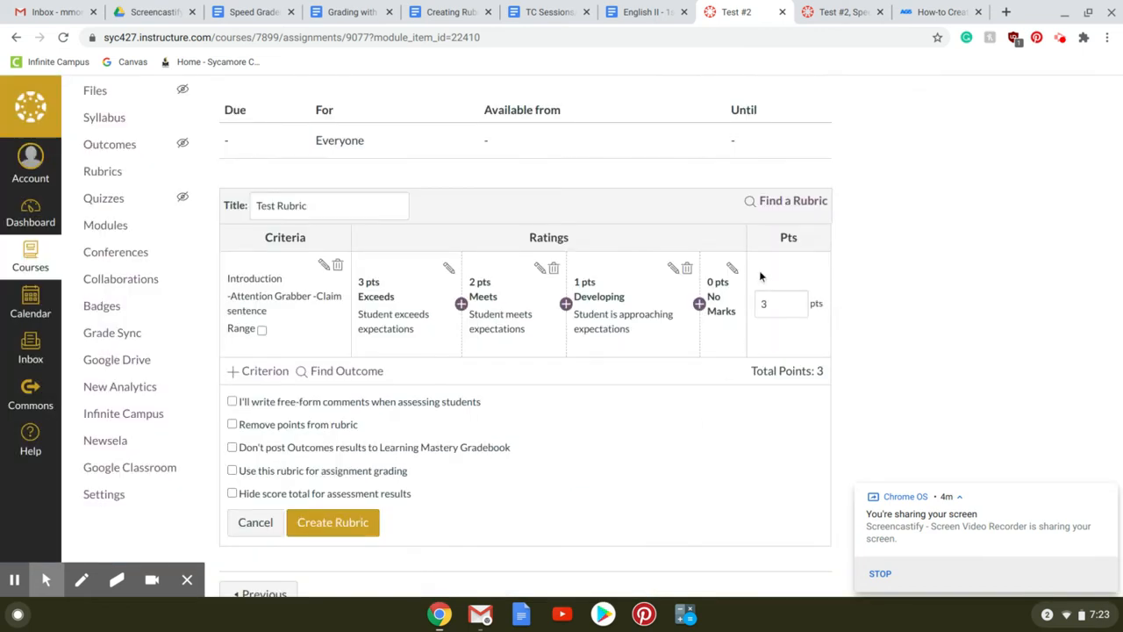
# - Retitle the 0-point No Marks rating "Unsatisfactory" and give it the description "Student did not meet expectations"
pyautogui.click(735, 278)
pyautogui.click(734, 270)
pyautogui.tripleClick(549, 364)
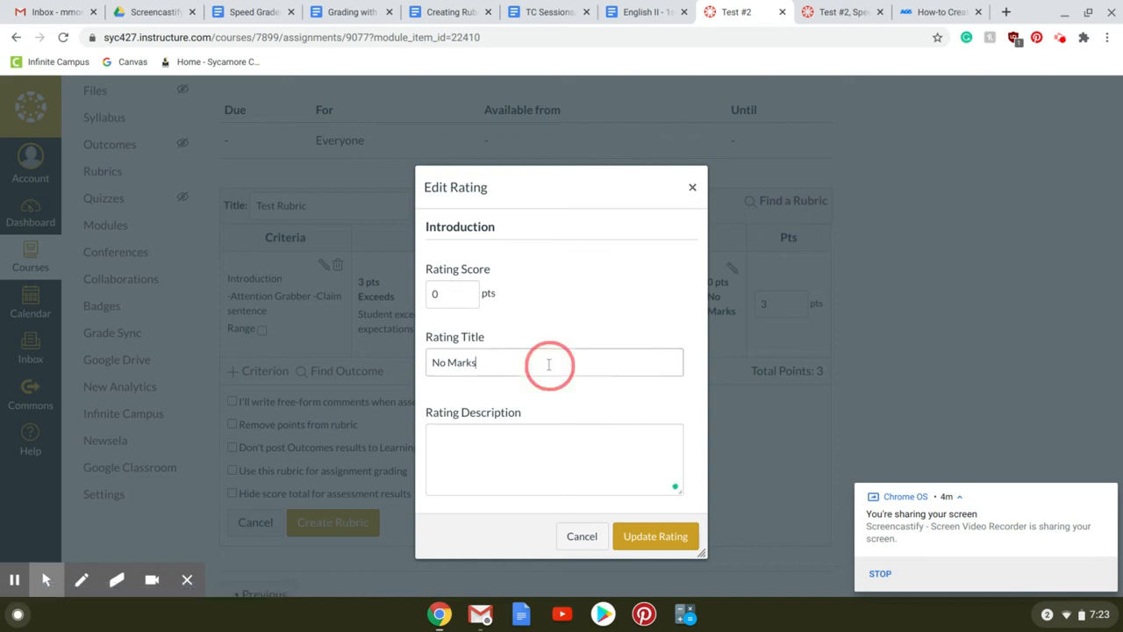
pyautogui.write('Unsa')
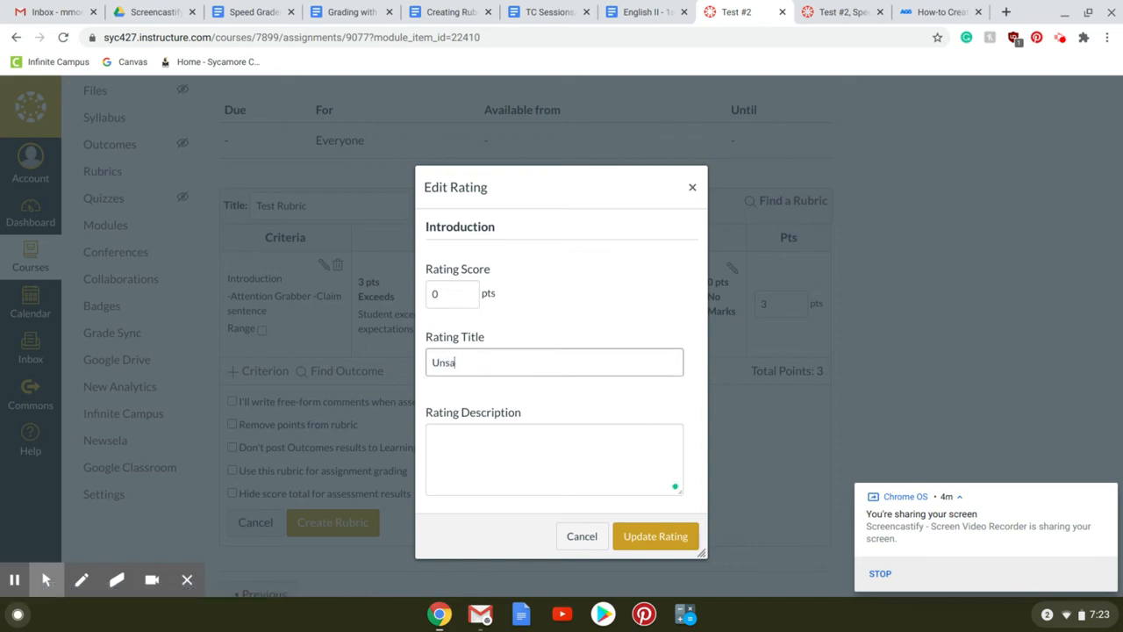
pyautogui.write('tisfactory')
pyautogui.press('Tab')
pyautogui.write('Student')
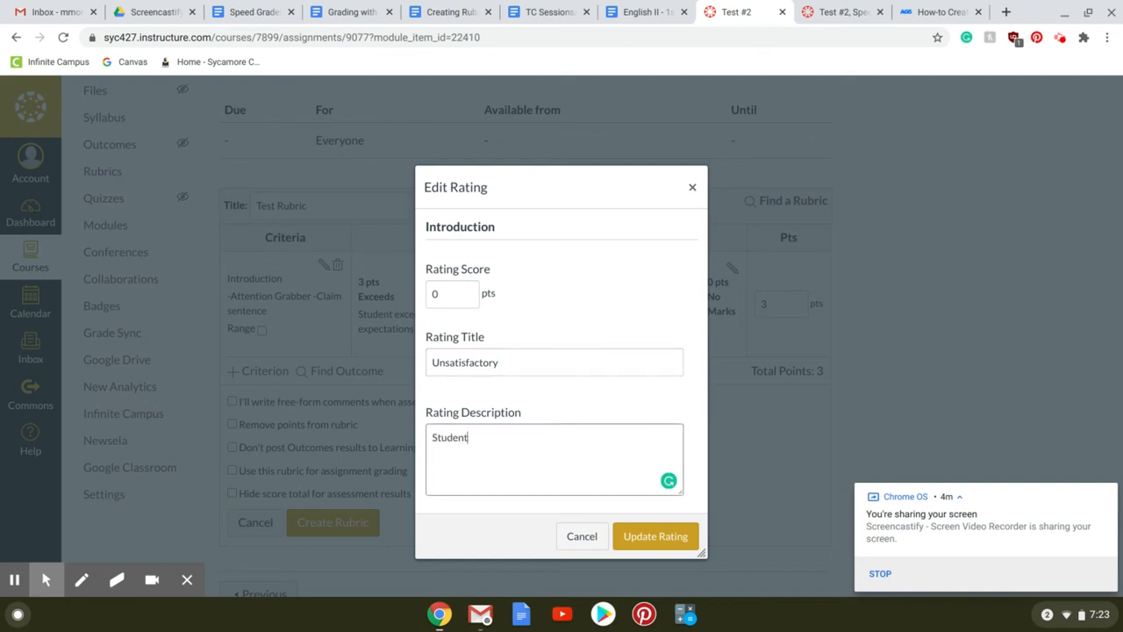
pyautogui.write(' did not meet expectation')
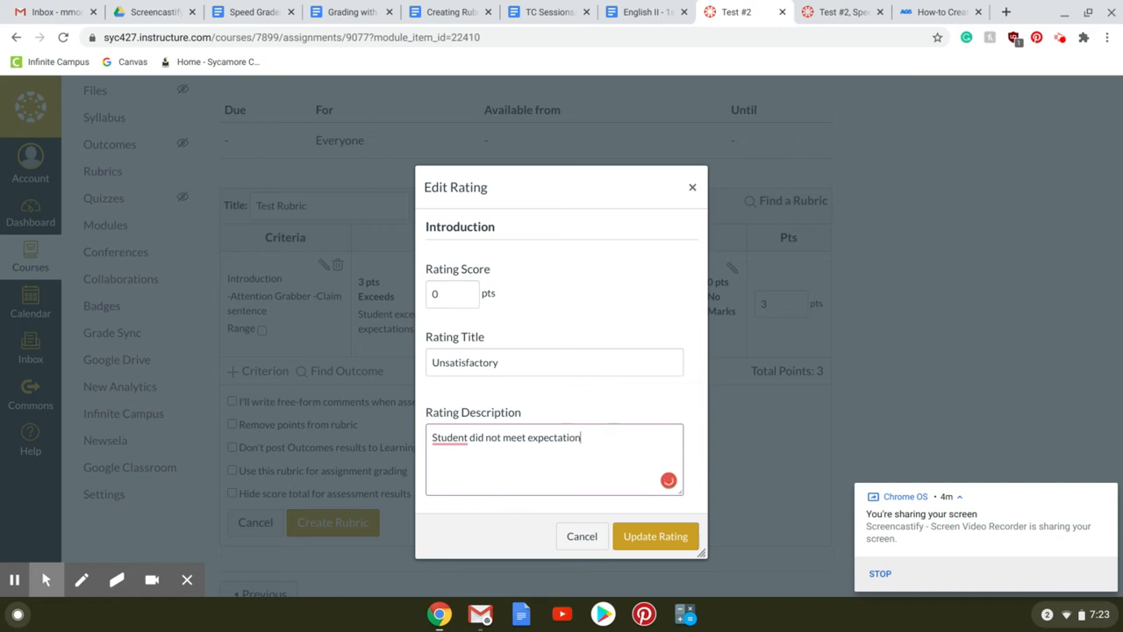
pyautogui.write('s')
pyautogui.click(656, 537)
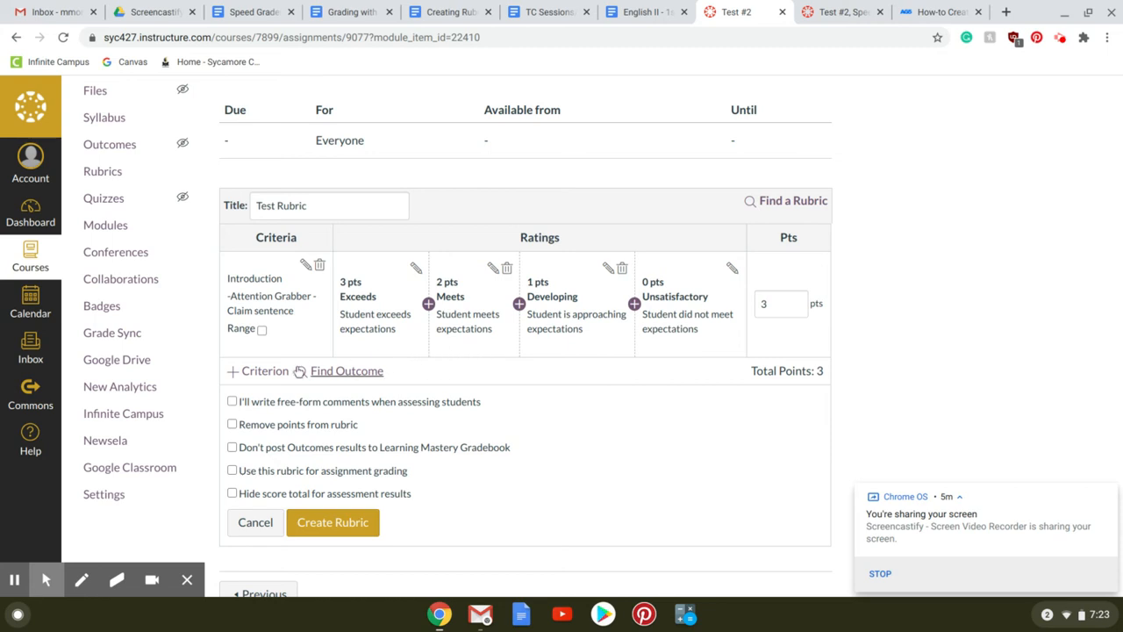
# - Duplicate the Introduction criterion and change the copy's description to "Grammar/Mechanics"
pyautogui.click(281, 372)
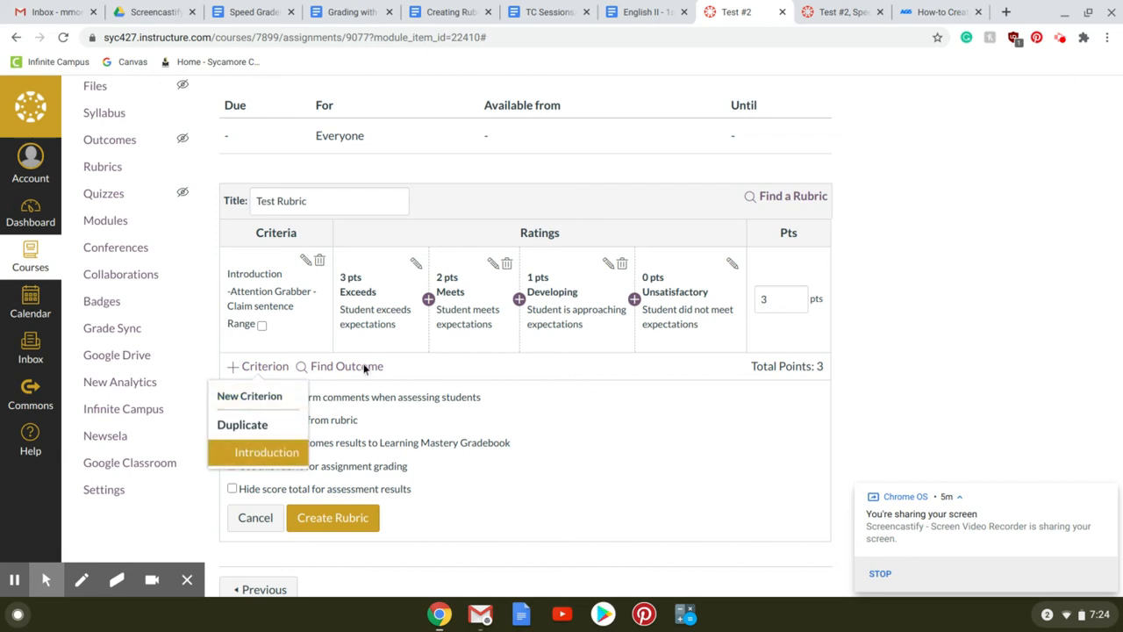
pyautogui.click(264, 454)
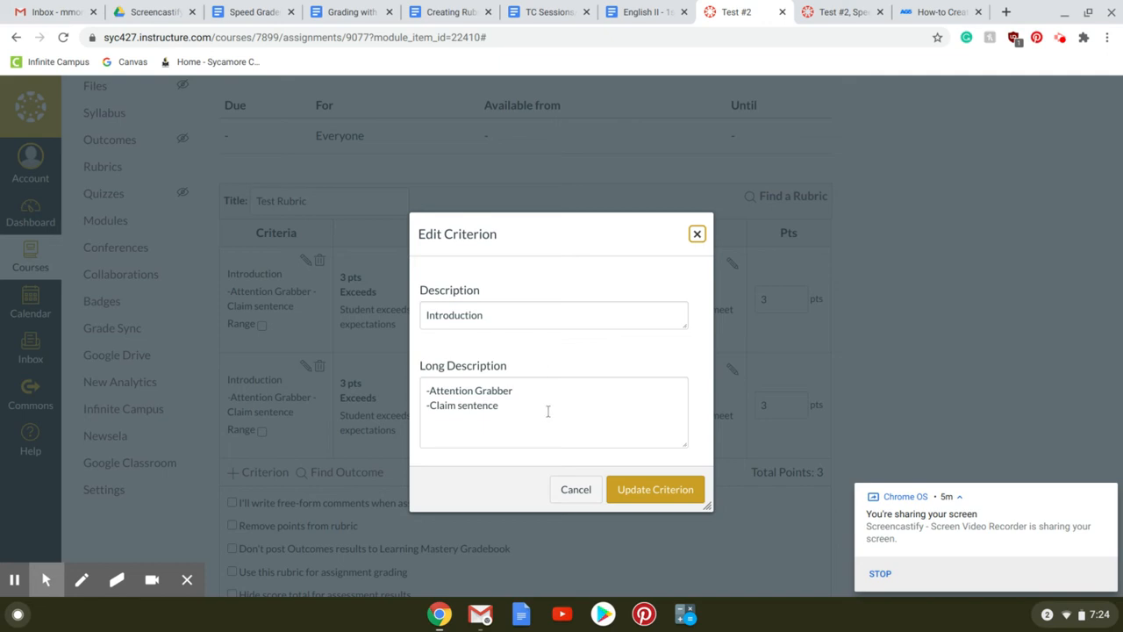
pyautogui.doubleClick(469, 315)
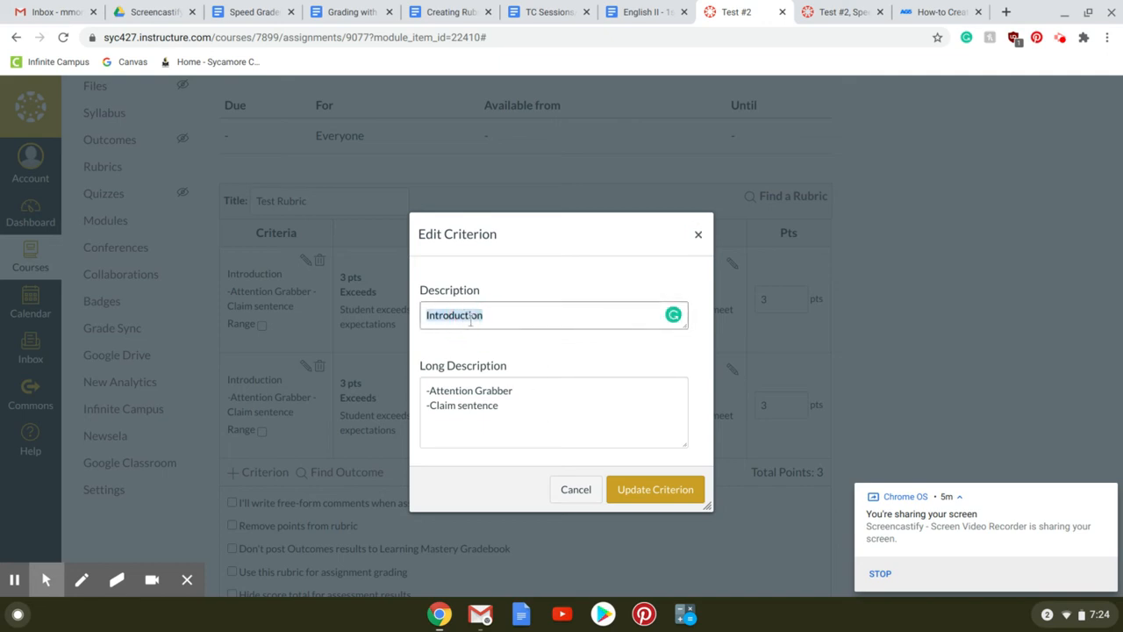
pyautogui.write('Gr')
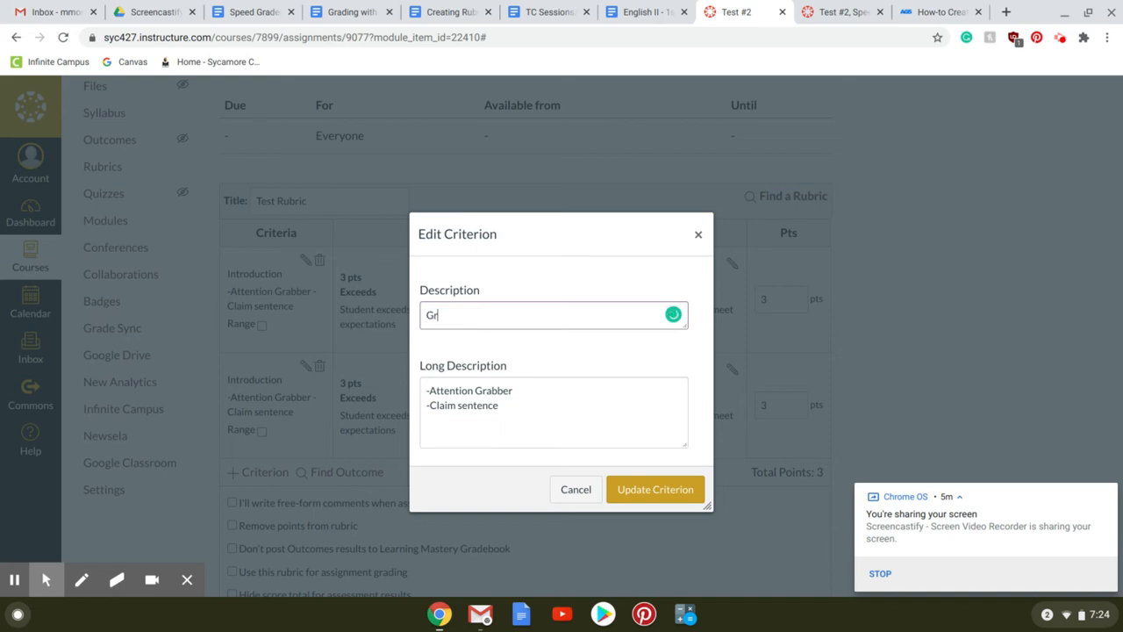
pyautogui.write('ammar/Mechanics')
pyautogui.press('Tab')
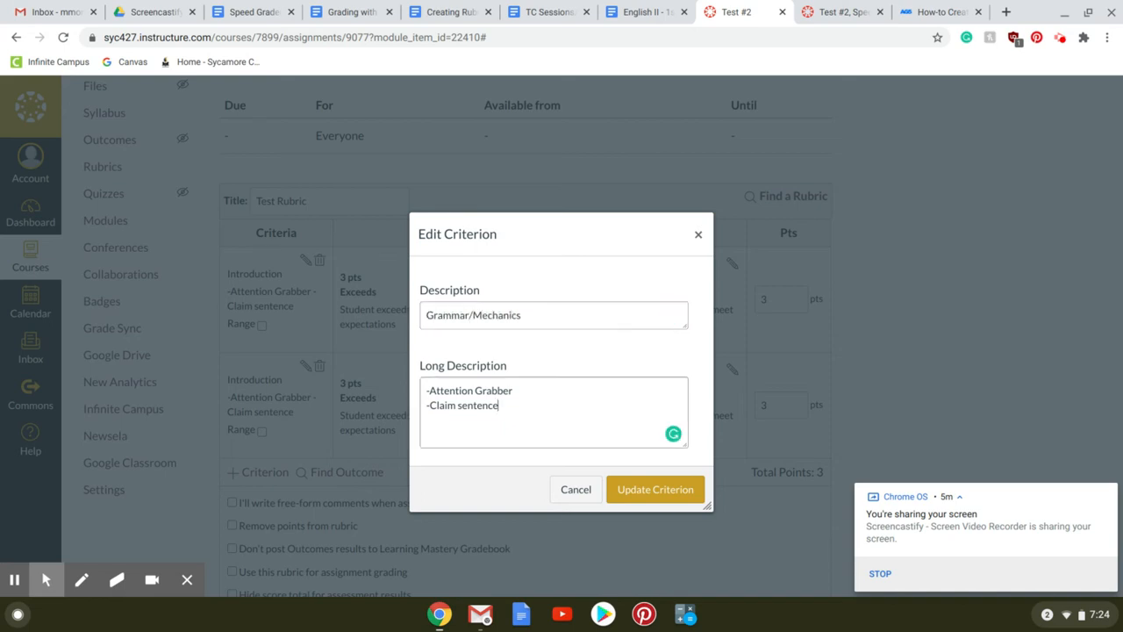
# - Replace the Grammar/Mechanics long description with two lines, "-No run-ons" and "-No comma splices", and save the criterion
pyautogui.click(474, 420)
pyautogui.moveTo(474, 420); pyautogui.dragTo(421, 388)
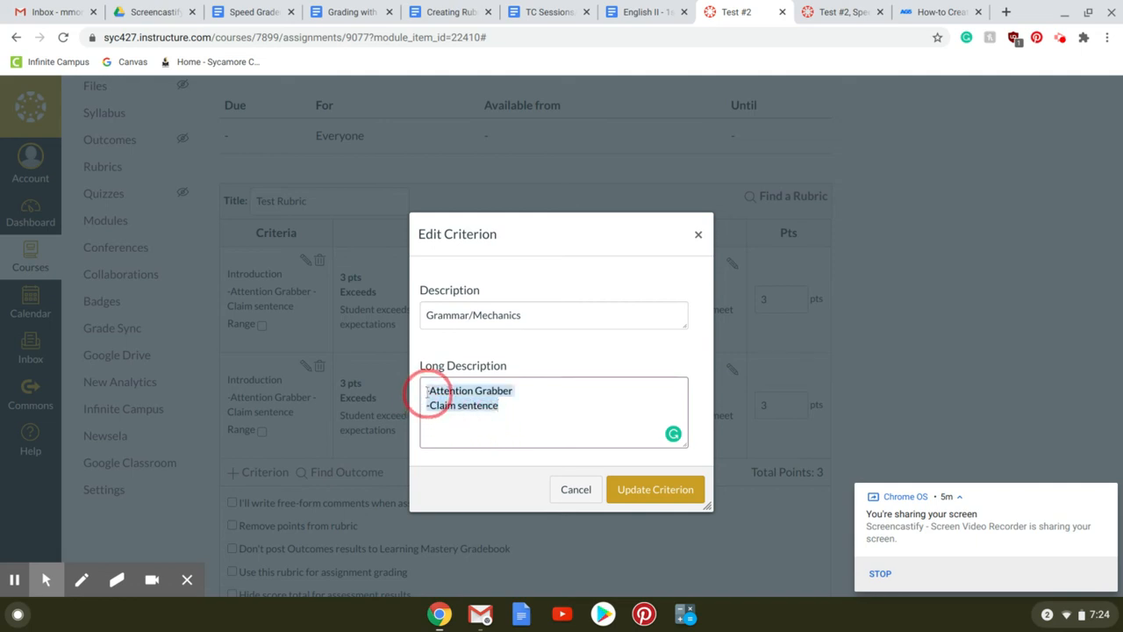
pyautogui.press('BackSpace')
pyautogui.write('-No')
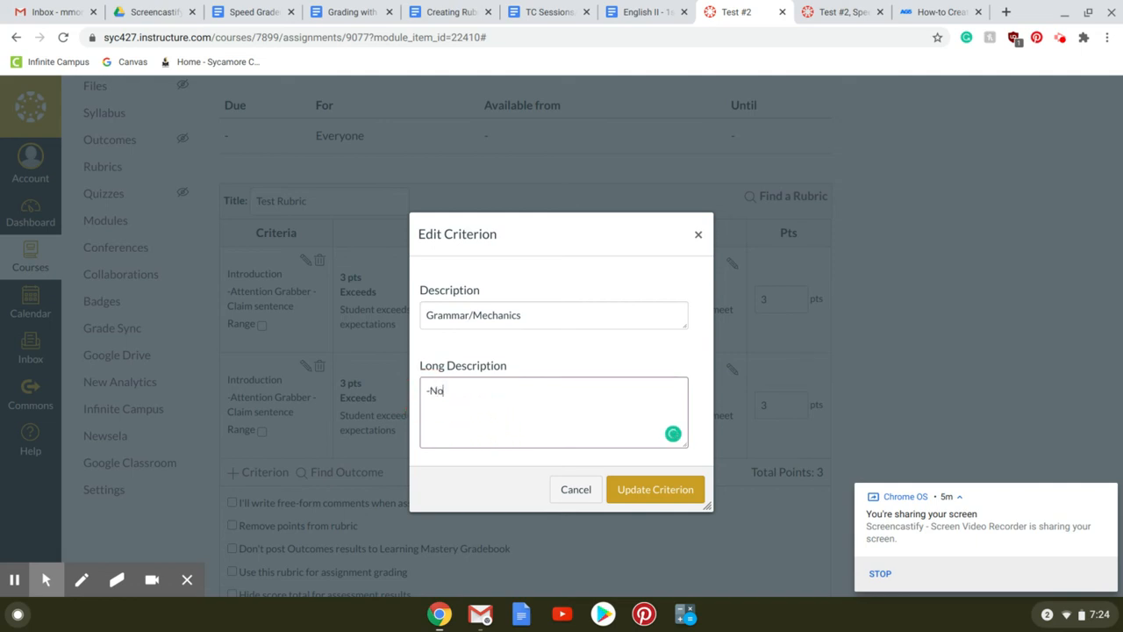
pyautogui.write(' run-ons')
pyautogui.press('Return')
pyautogui.write('-No comma splices')
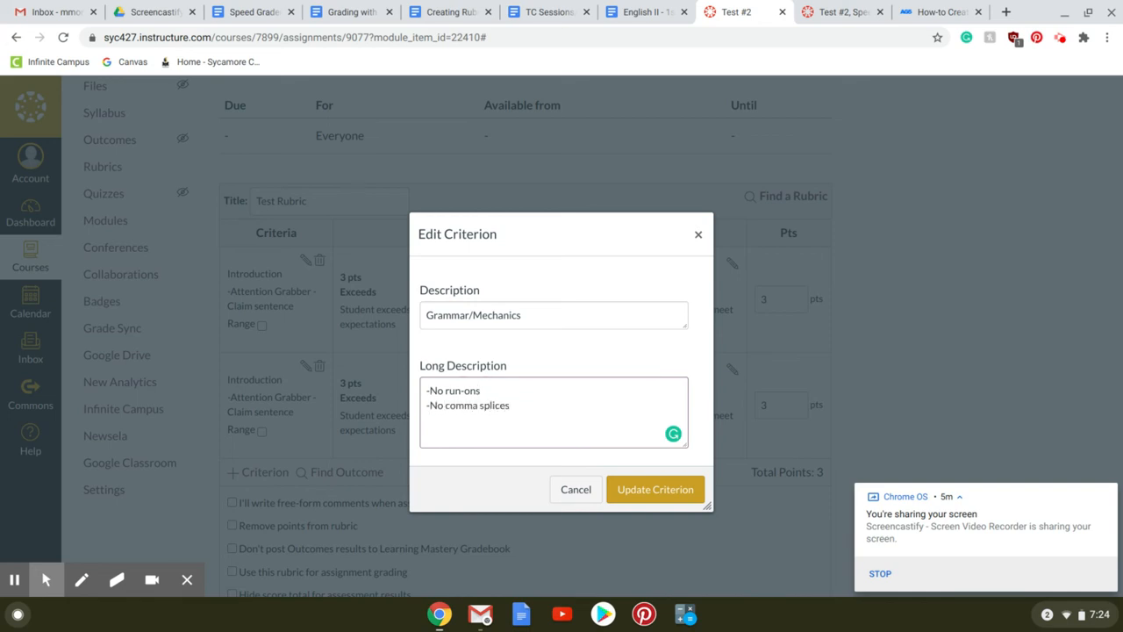
pyautogui.click(663, 506)
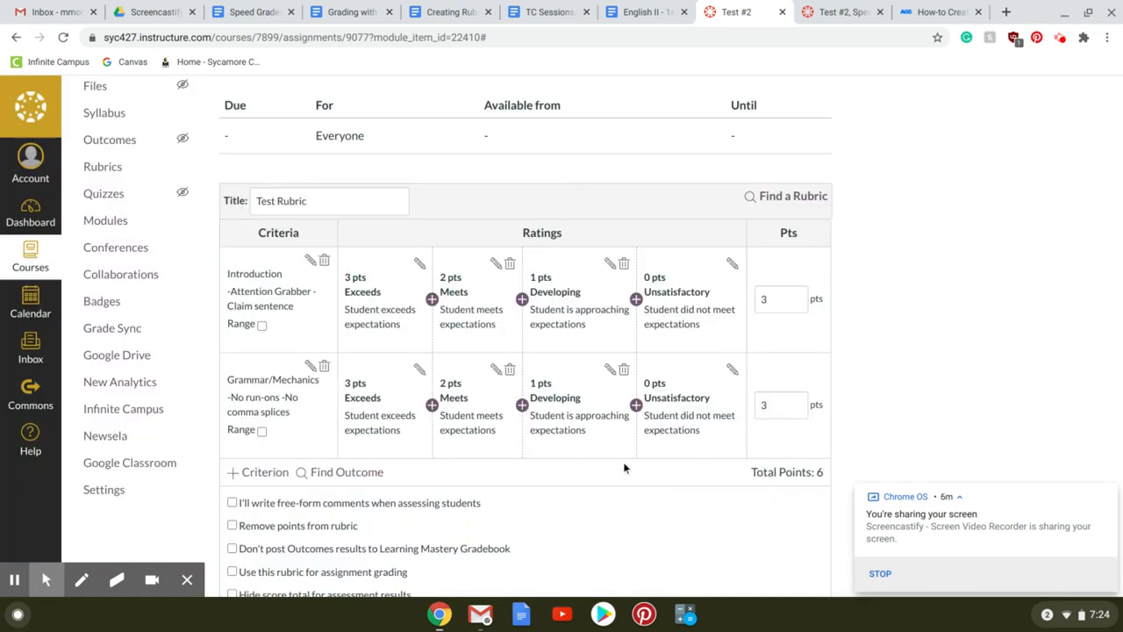
# - Try removing points from the rubric, and switch that option back off
pyautogui.scroll(-3, 623, 467)
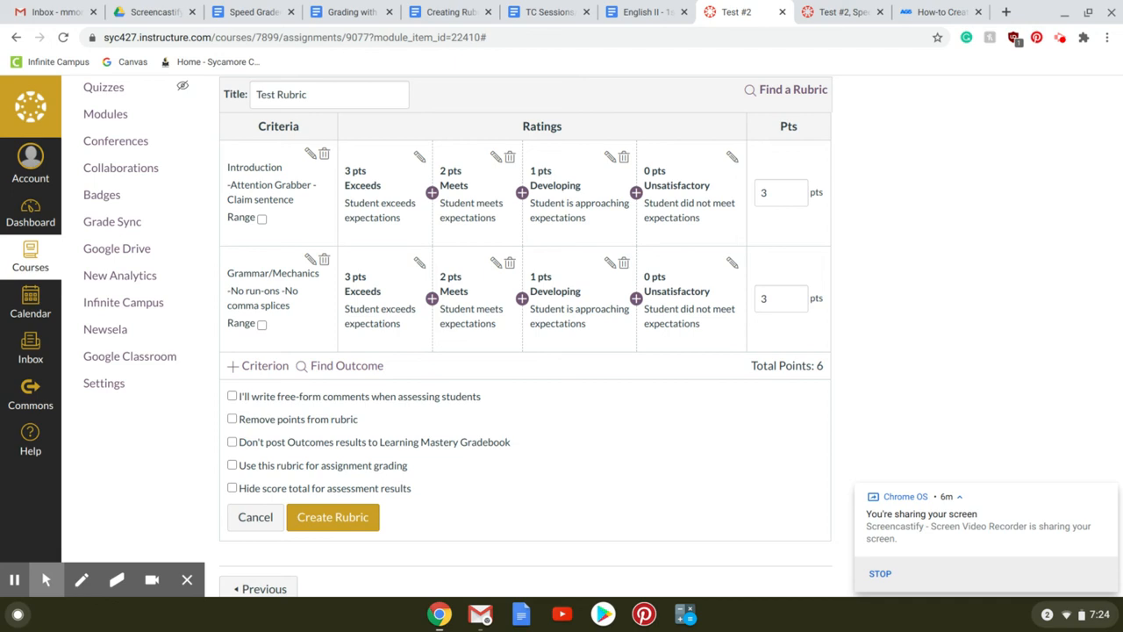
pyautogui.scroll(-1, 440, 390)
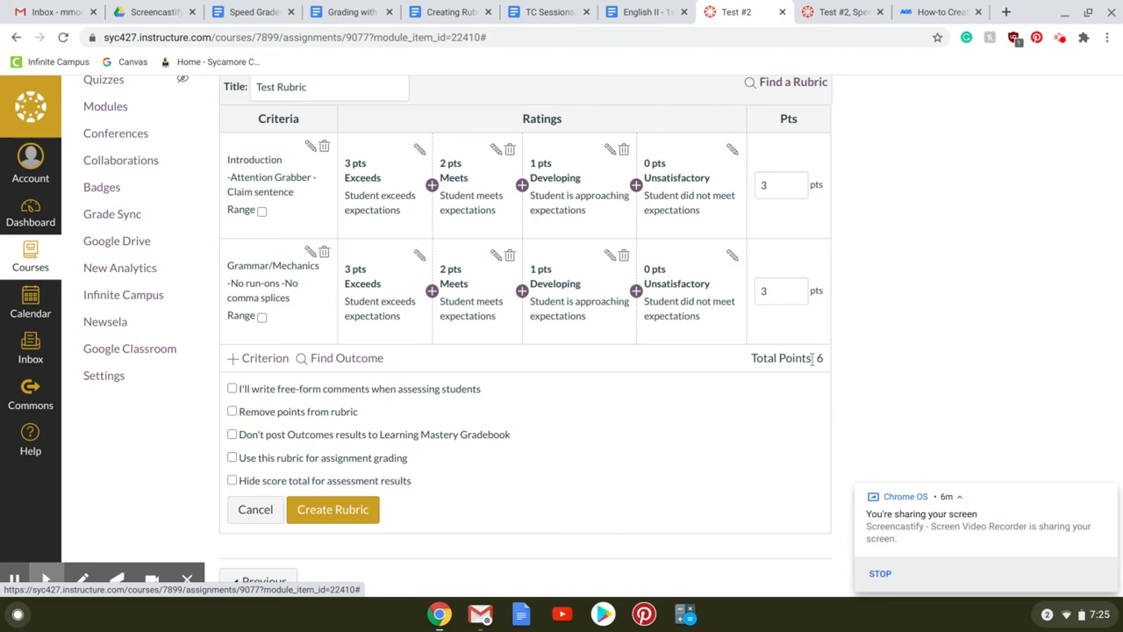
pyautogui.scroll(-1, 447, 412)
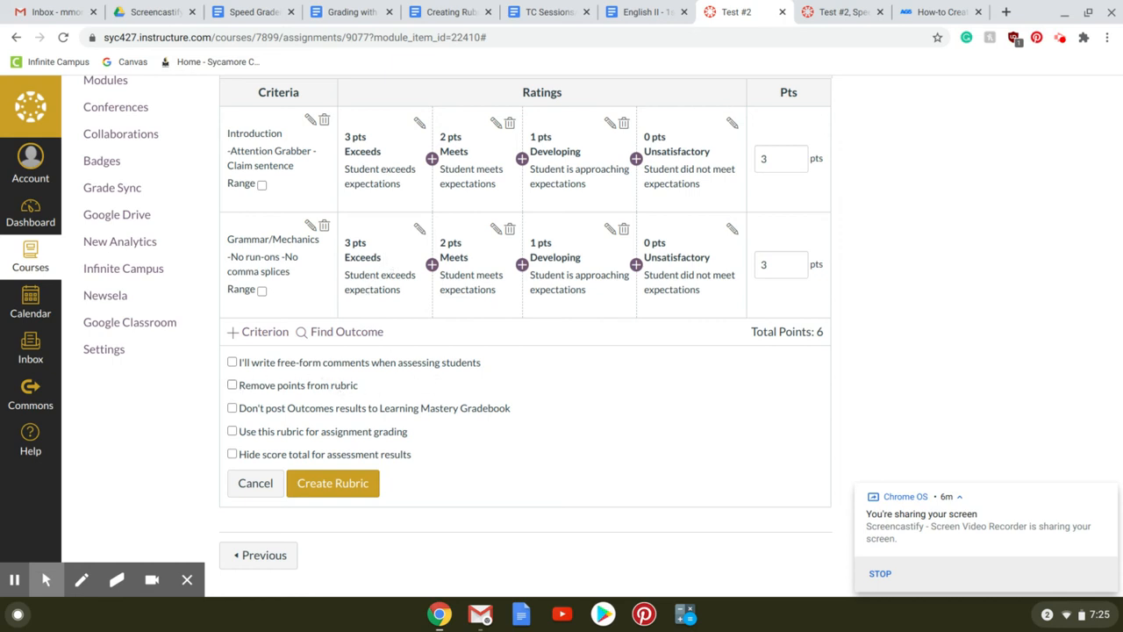
pyautogui.click(232, 384)
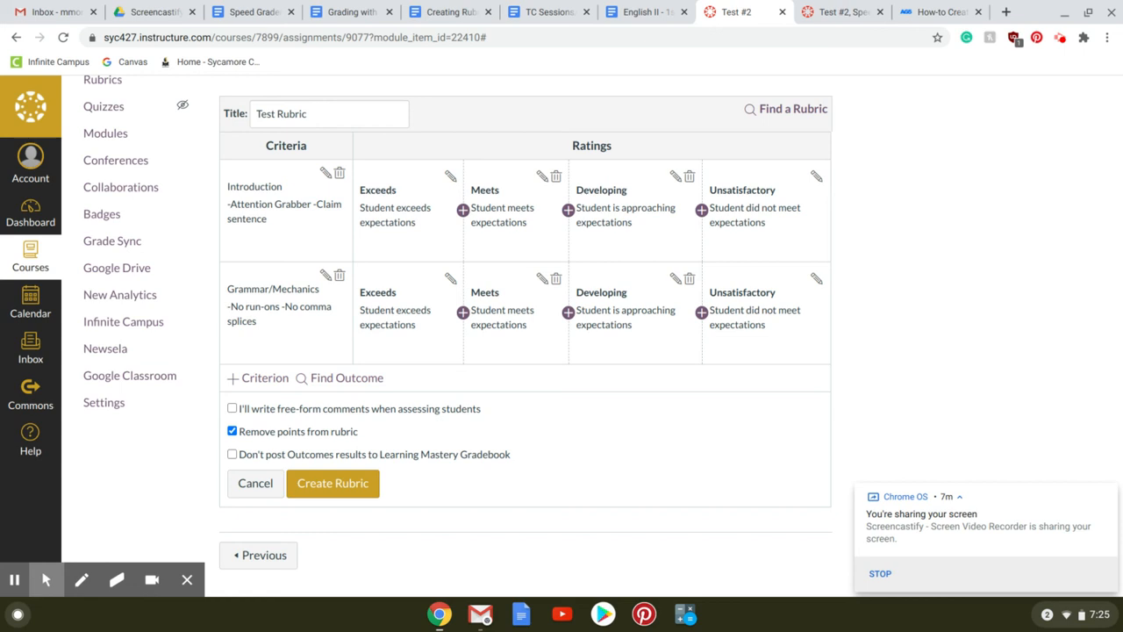
pyautogui.click(231, 430)
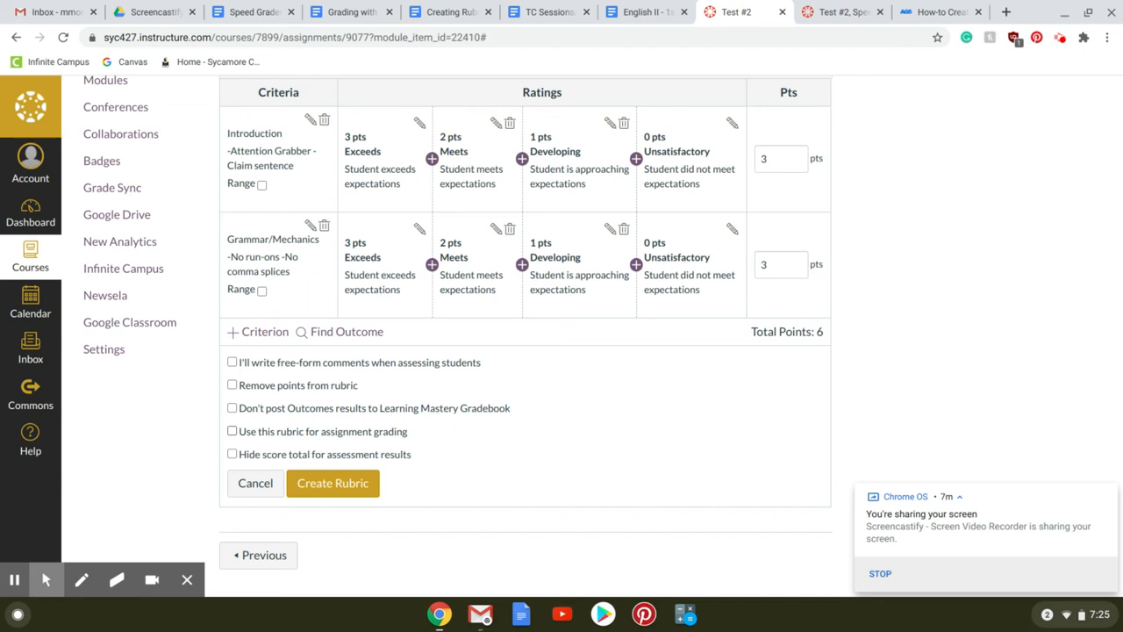
# - Create the rubric with its use for assignment grading enabled, and change the assignment's points to match the rubric
pyautogui.click(232, 432)
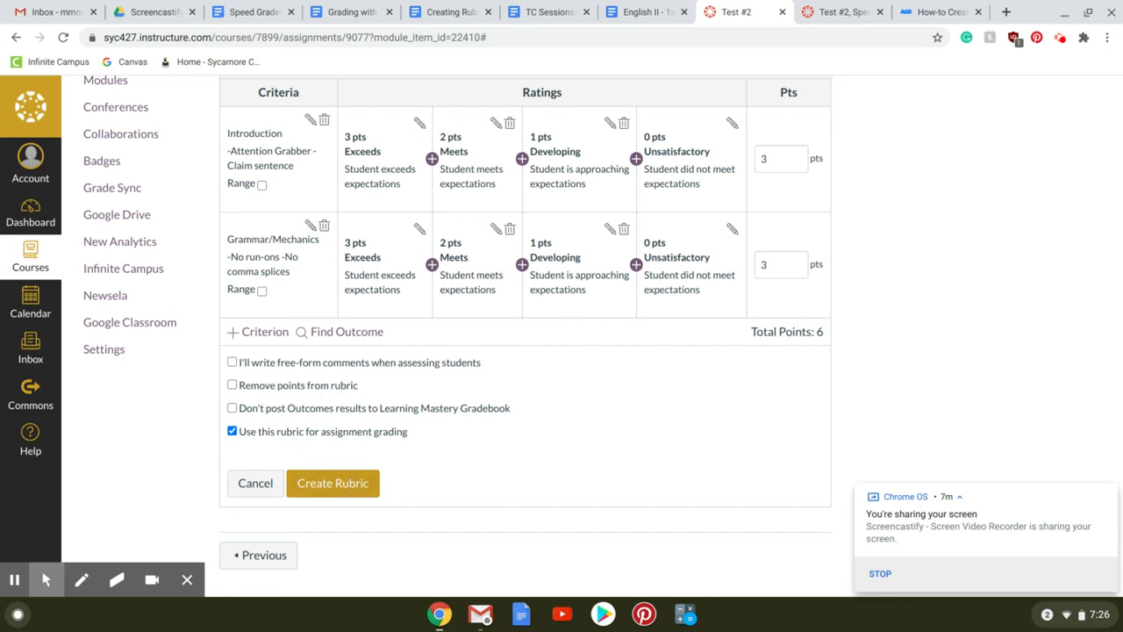
pyautogui.click(352, 485)
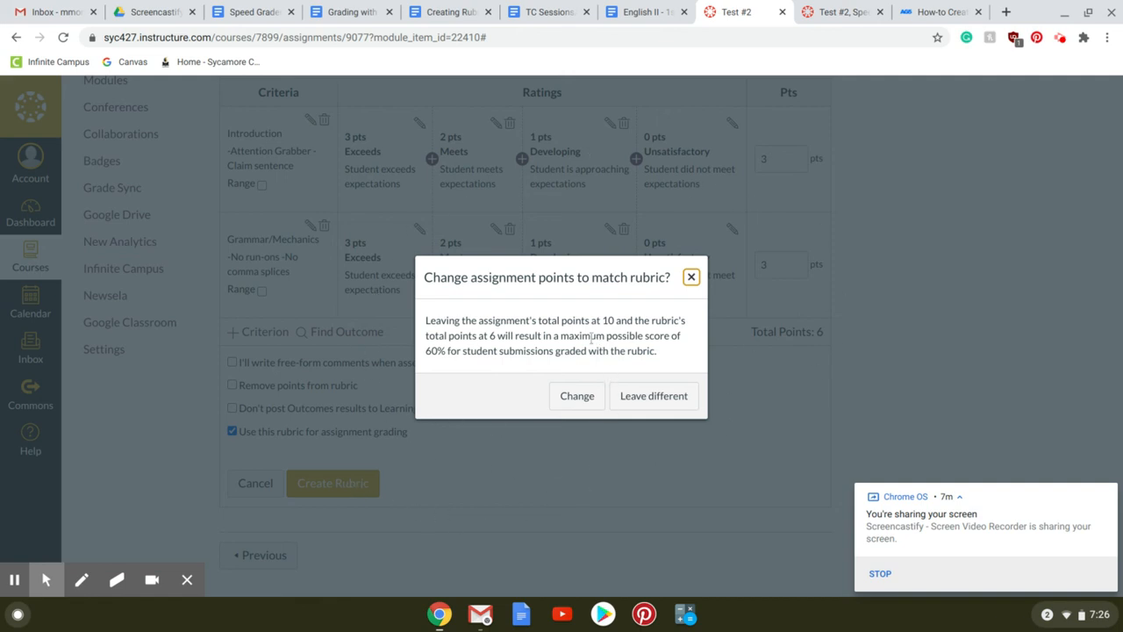
pyautogui.moveTo(562, 321); pyautogui.dragTo(619, 323)
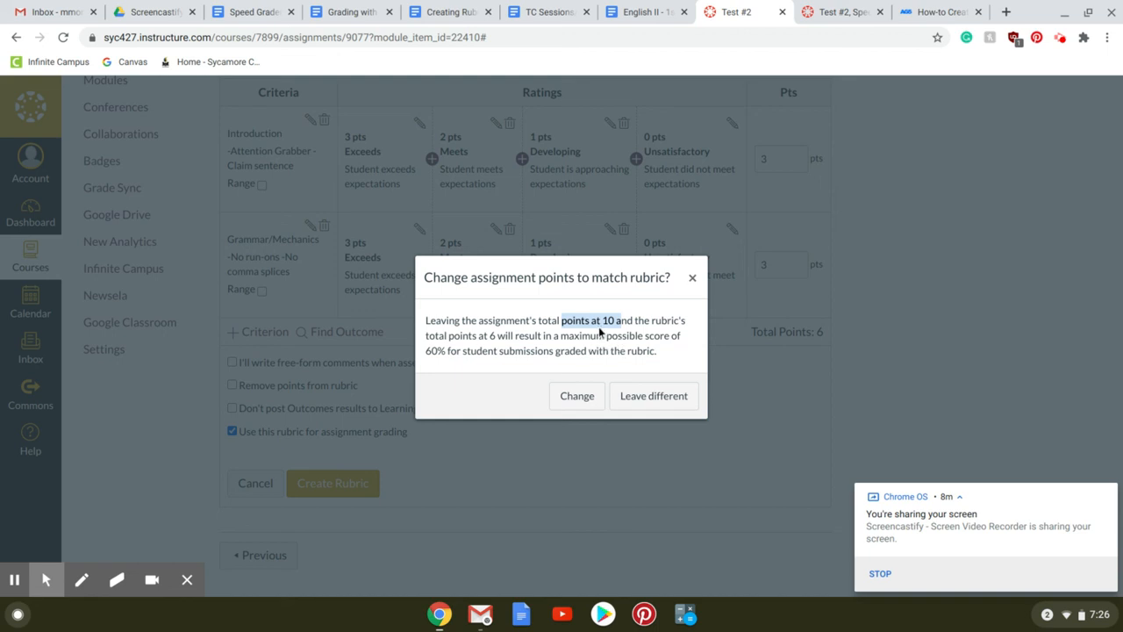
pyautogui.click(585, 402)
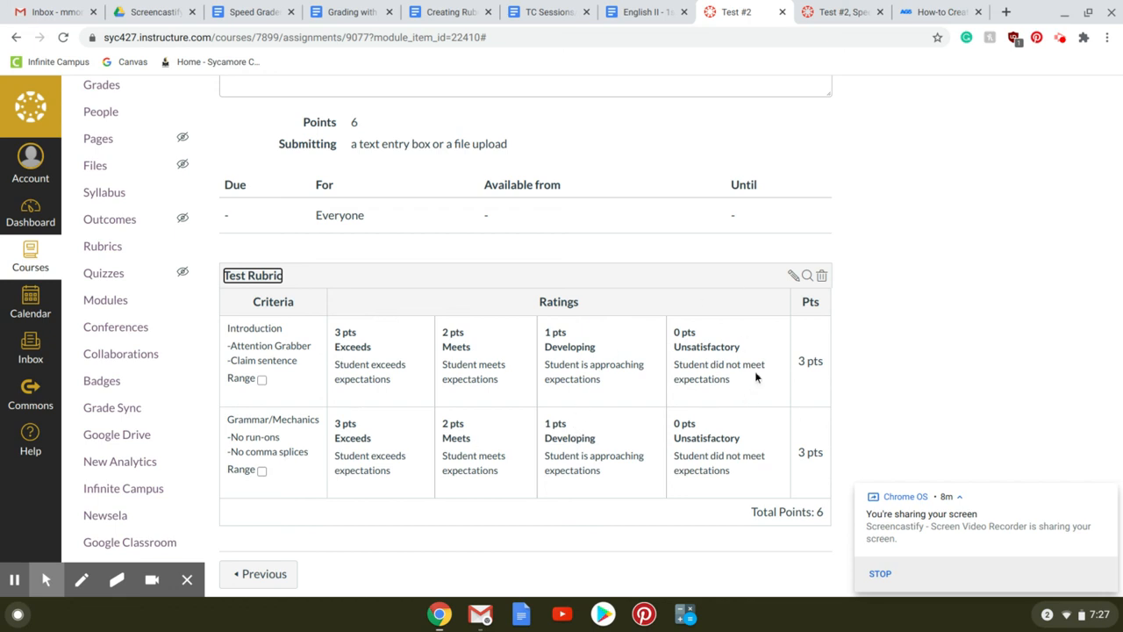
pyautogui.scroll(-1, 889, 349)
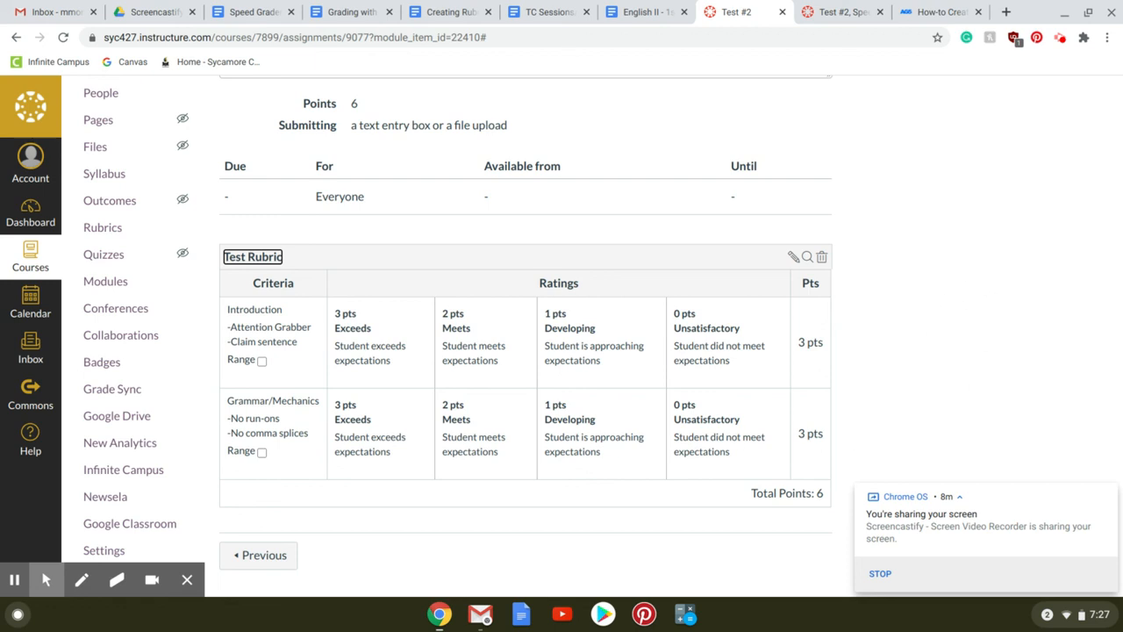
pyautogui.scroll(3, 907, 333)
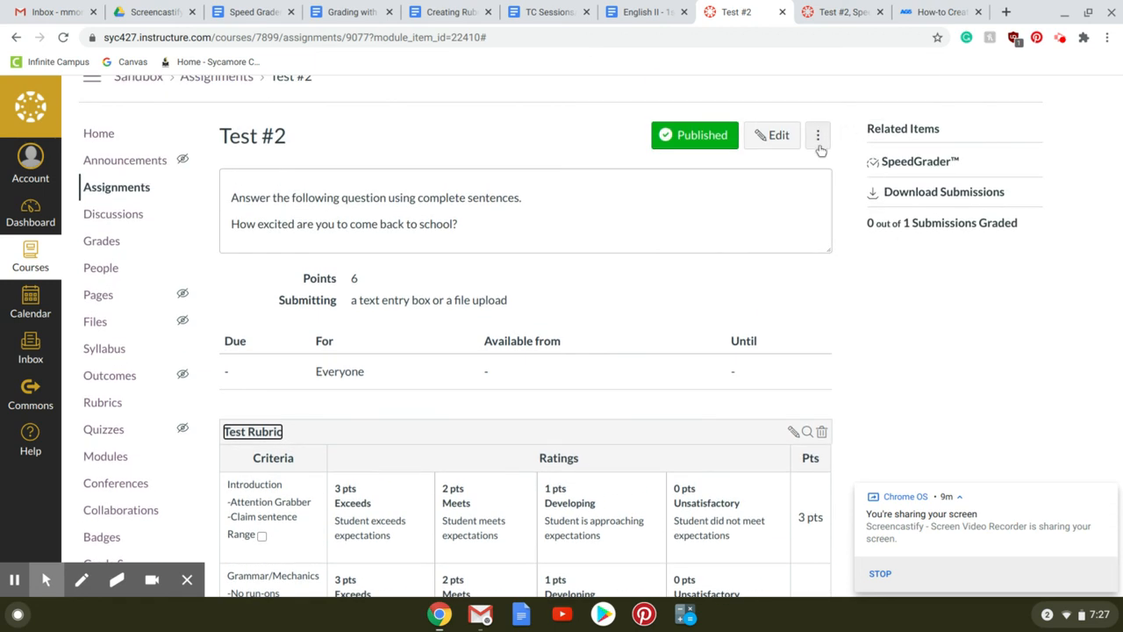
pyautogui.click(818, 145)
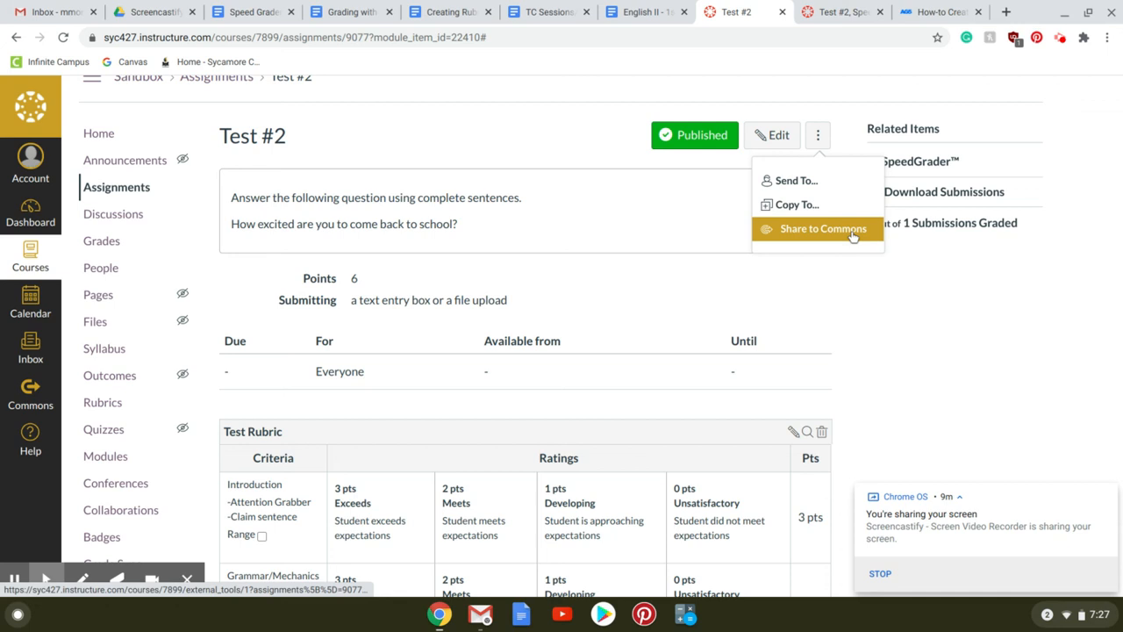
pyautogui.scroll(-1, 815, 391)
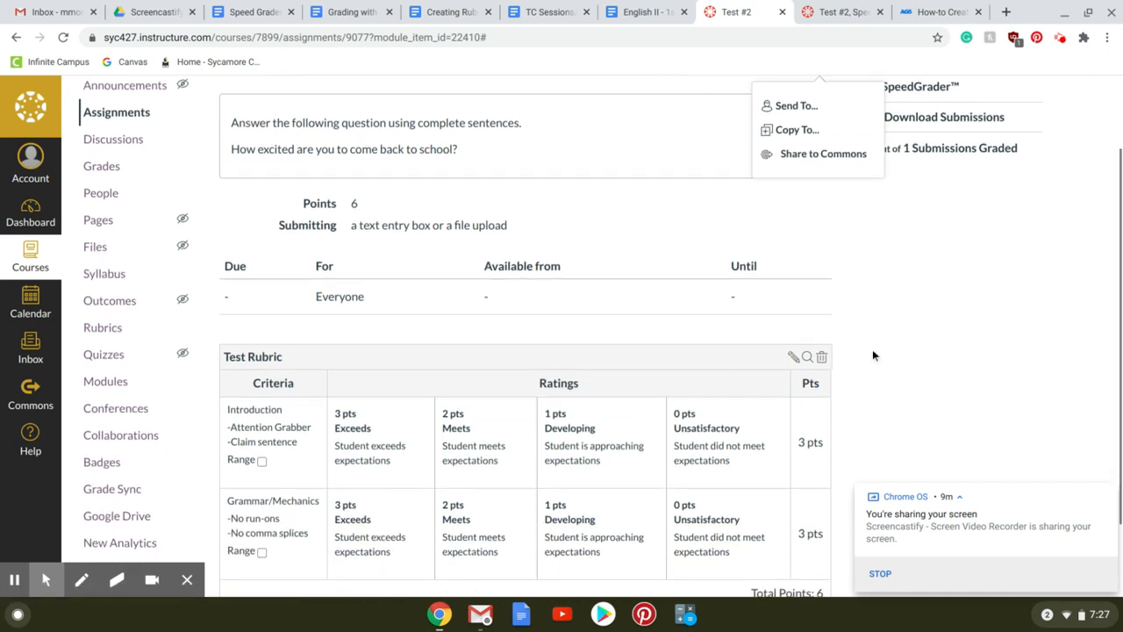
pyautogui.click(799, 231)
pyautogui.scroll(-2, 798, 232)
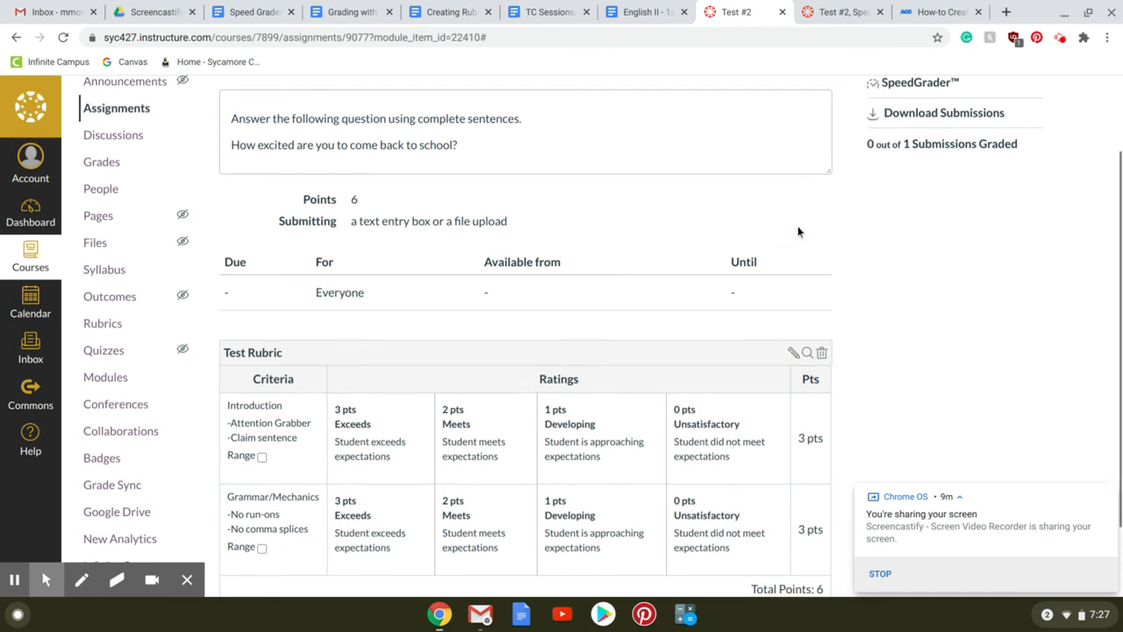